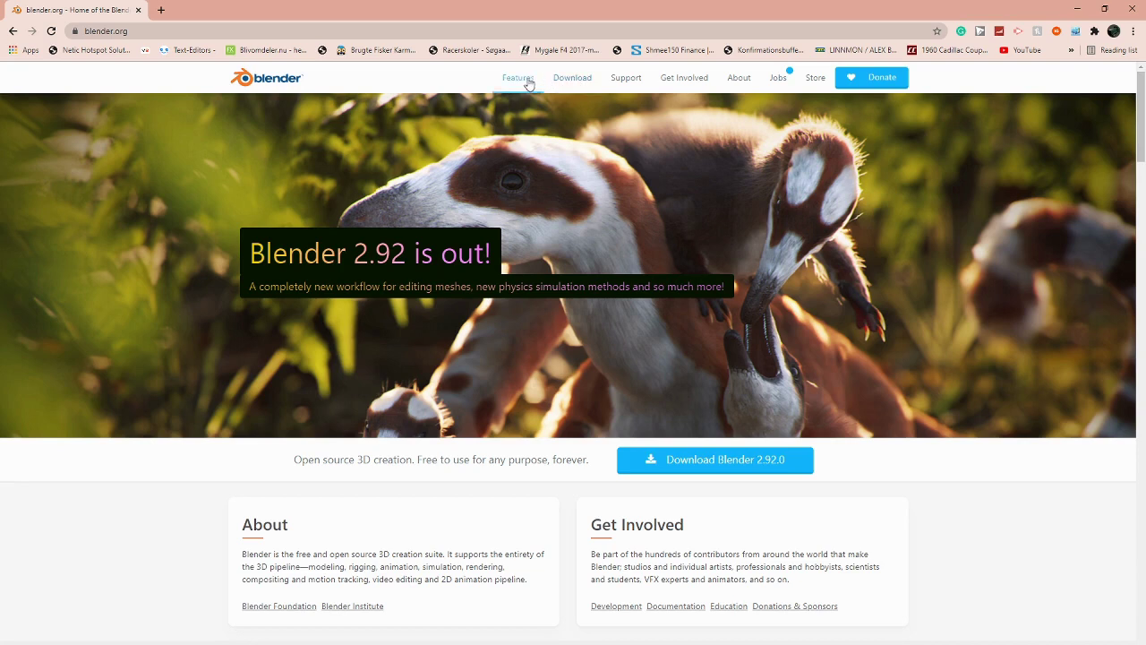
Go from blender.org to the Previous Versions download page
{"action": "left_click", "coordinate": [131, 31]}
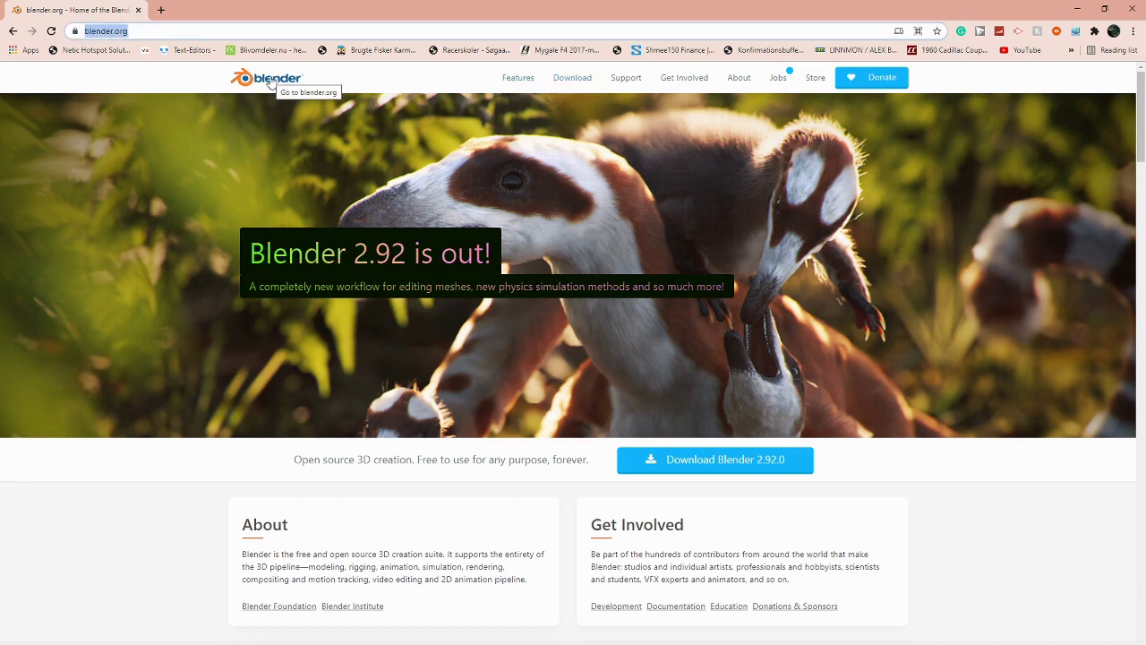
{"action": "left_click", "coordinate": [574, 81]}
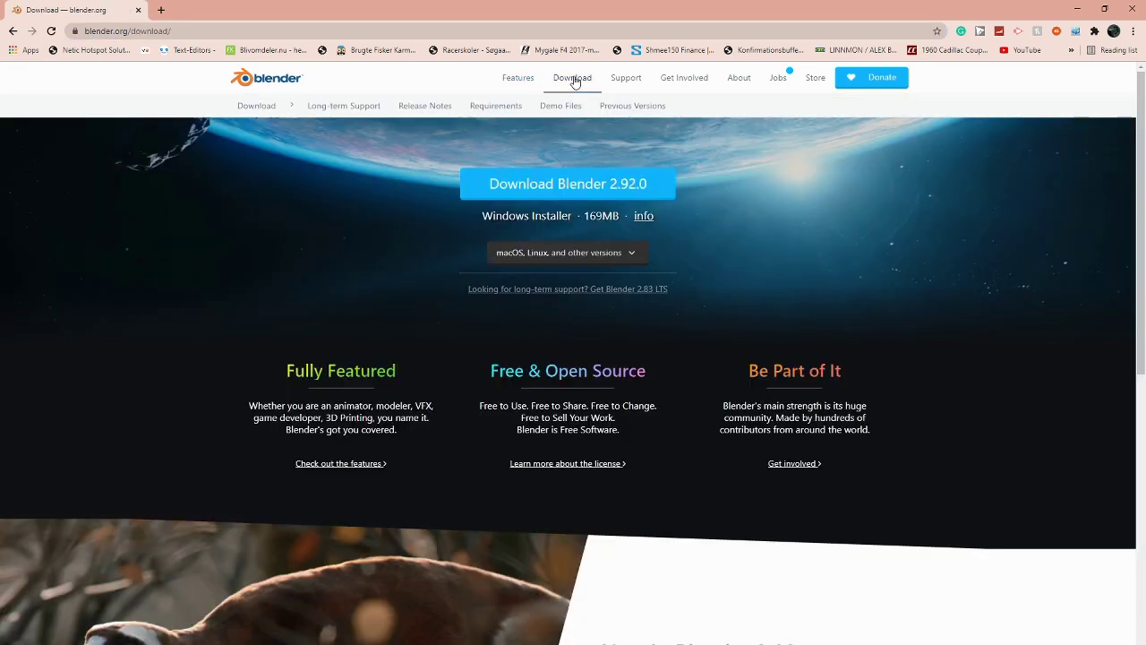
{"action": "left_click", "coordinate": [634, 107]}
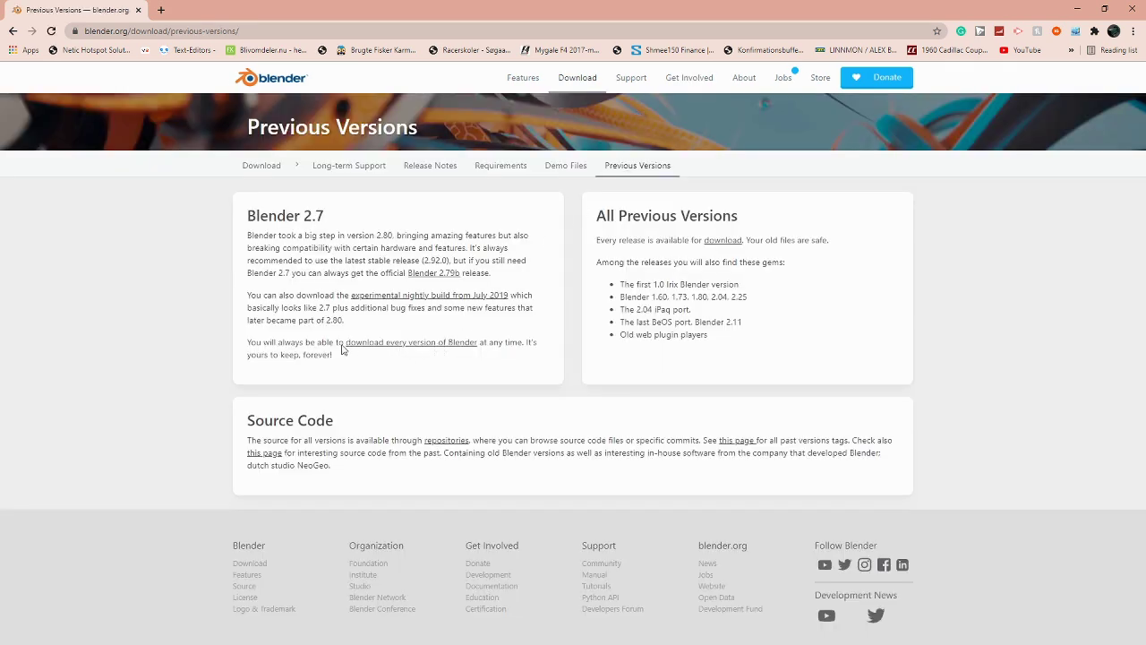
Open the index of every Blender release and find the Blender2.83 folder
{"action": "left_click_drag", "start_coordinate": [344, 346], "coordinate": [484, 345]}
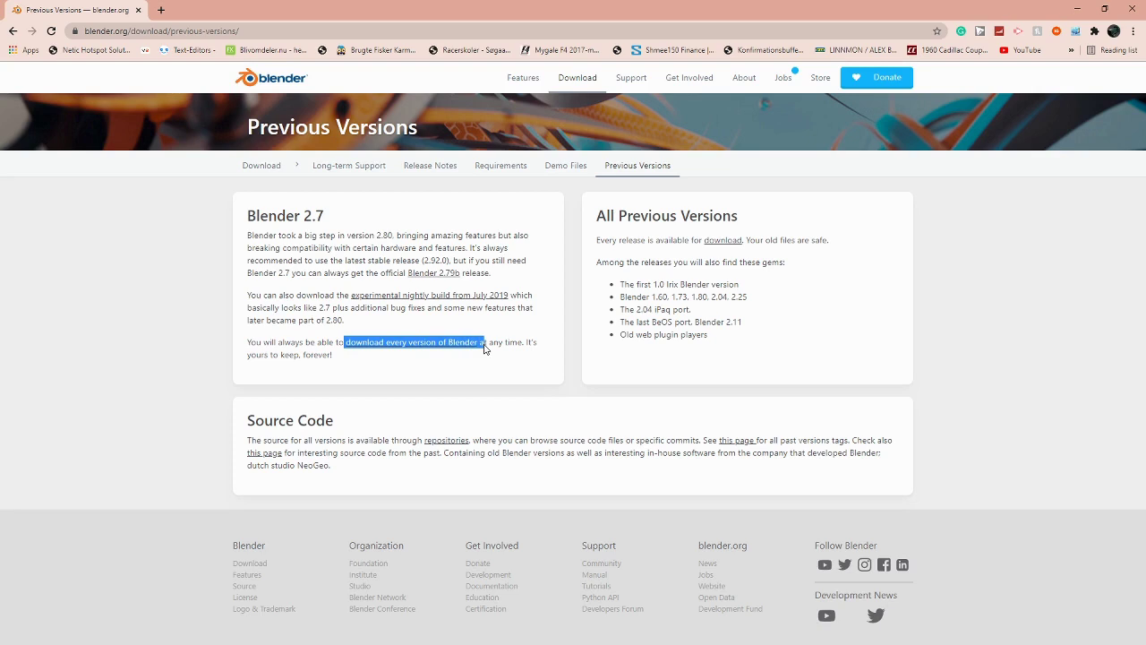
{"action": "left_click", "coordinate": [455, 346]}
{"action": "scroll", "coordinate": [193, 264], "scroll_direction": "down", "scroll_amount": 2}
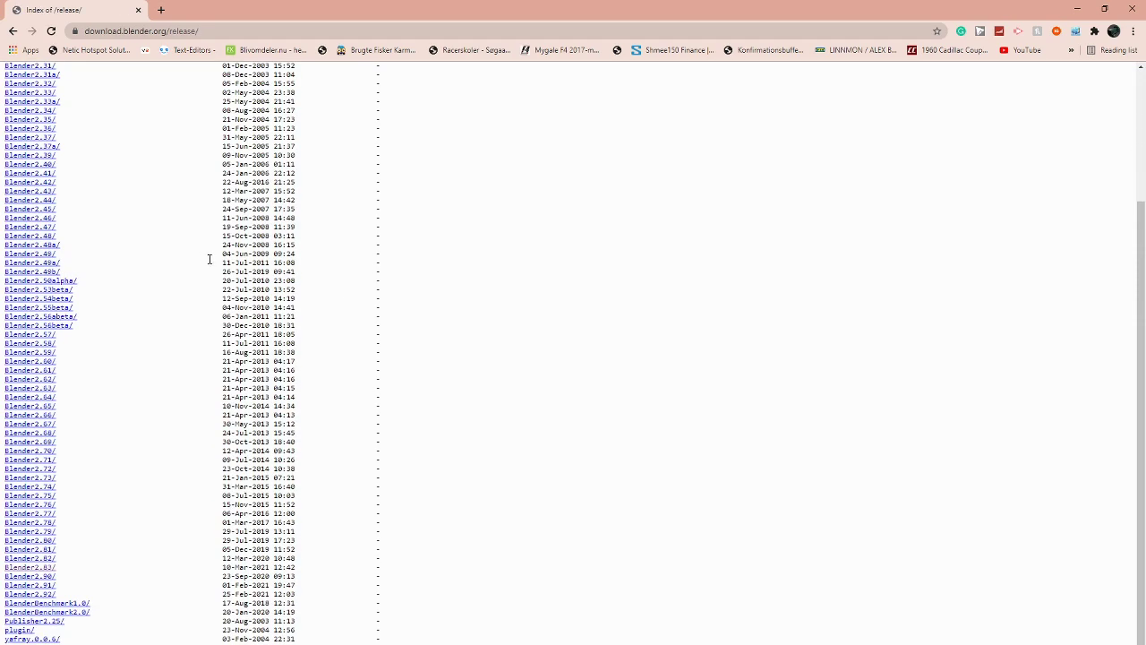
{"action": "scroll", "coordinate": [327, 415], "scroll_direction": "up", "scroll_amount": 2}
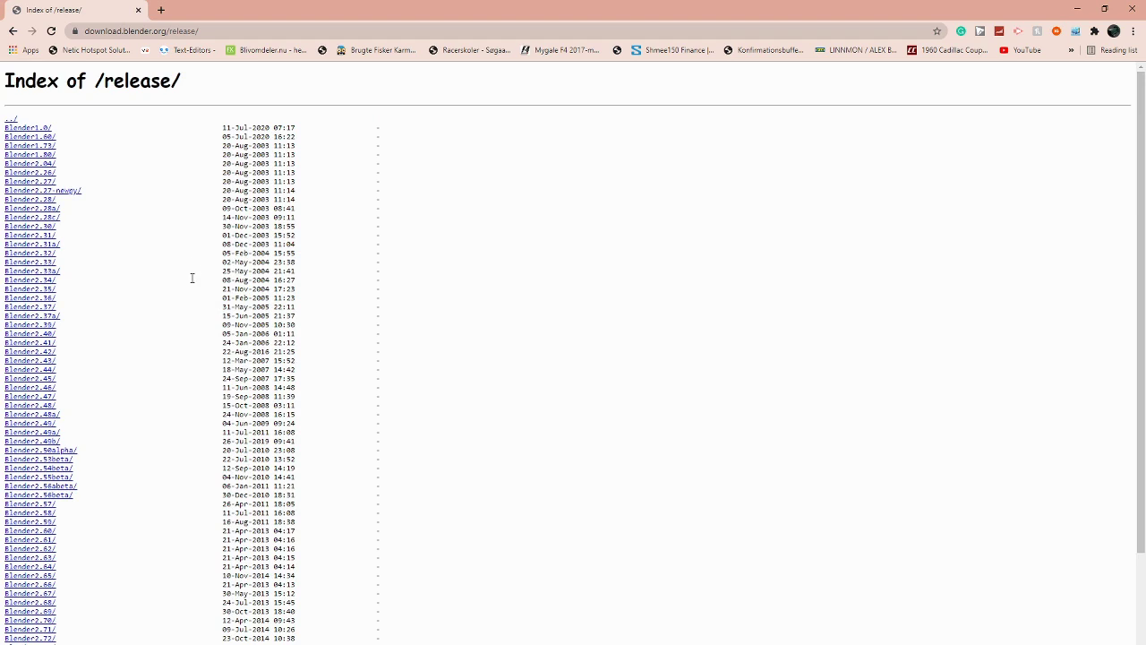
{"action": "scroll", "coordinate": [202, 310], "scroll_direction": "down", "scroll_amount": 2}
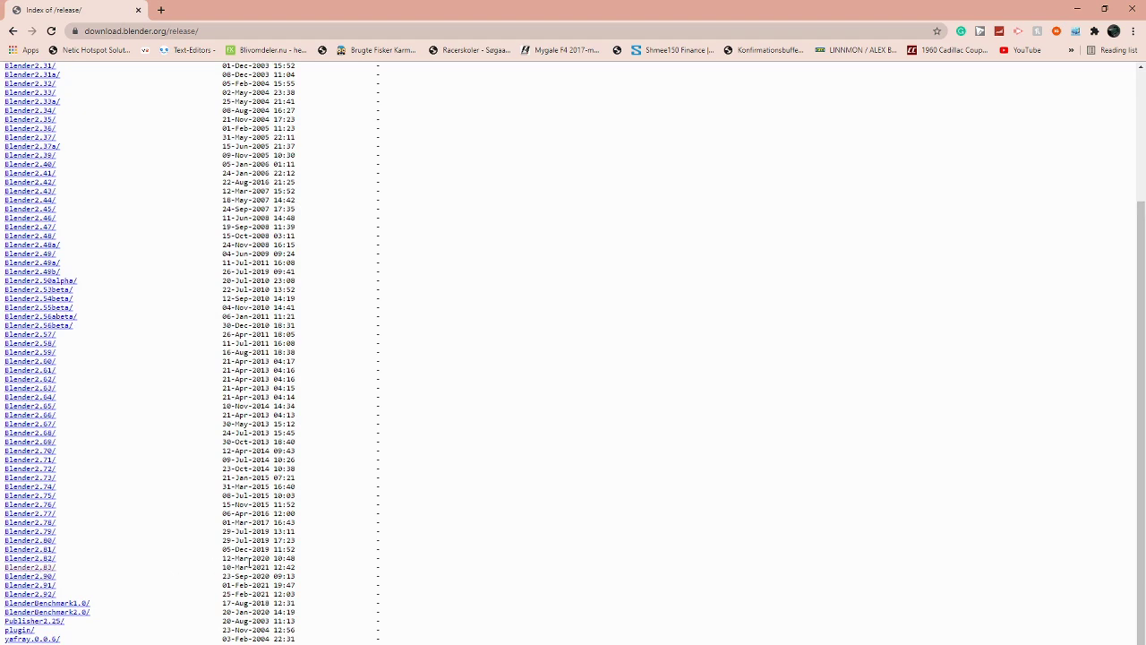
{"action": "left_click_drag", "start_coordinate": [60, 567], "coordinate": [3, 569]}
{"action": "left_click", "coordinate": [26, 567]}
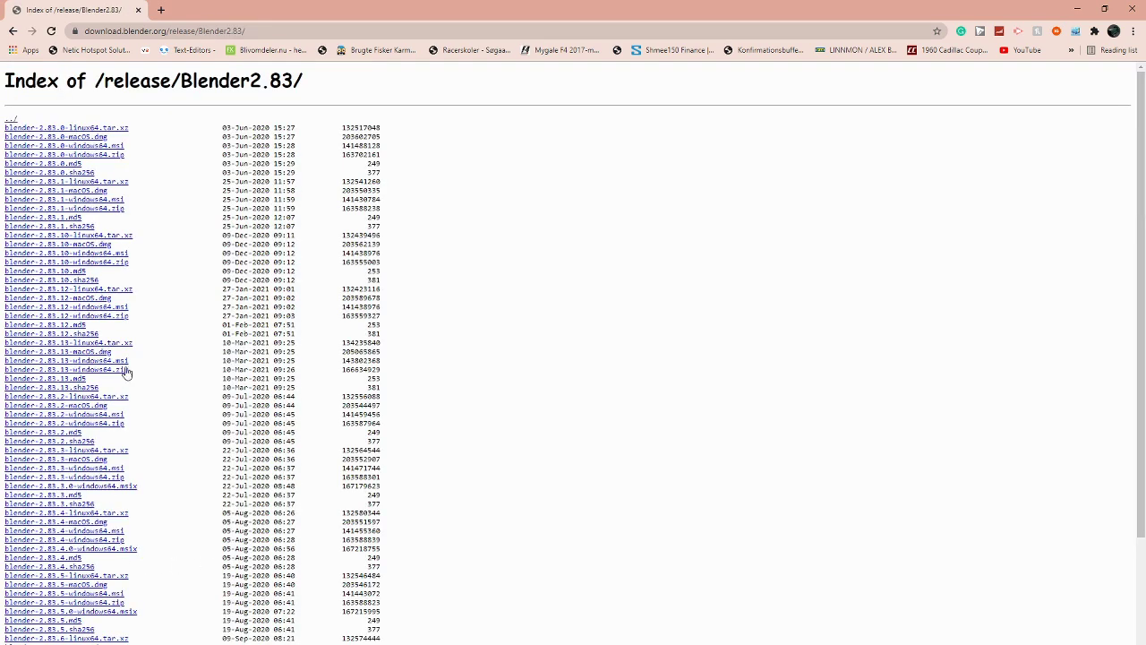
{"action": "scroll", "coordinate": [123, 358], "scroll_direction": "down", "scroll_amount": 3}
{"action": "scroll", "coordinate": [123, 298], "scroll_direction": "up", "scroll_amount": 3}
{"action": "scroll", "coordinate": [77, 305], "scroll_direction": "down", "scroll_amount": 3}
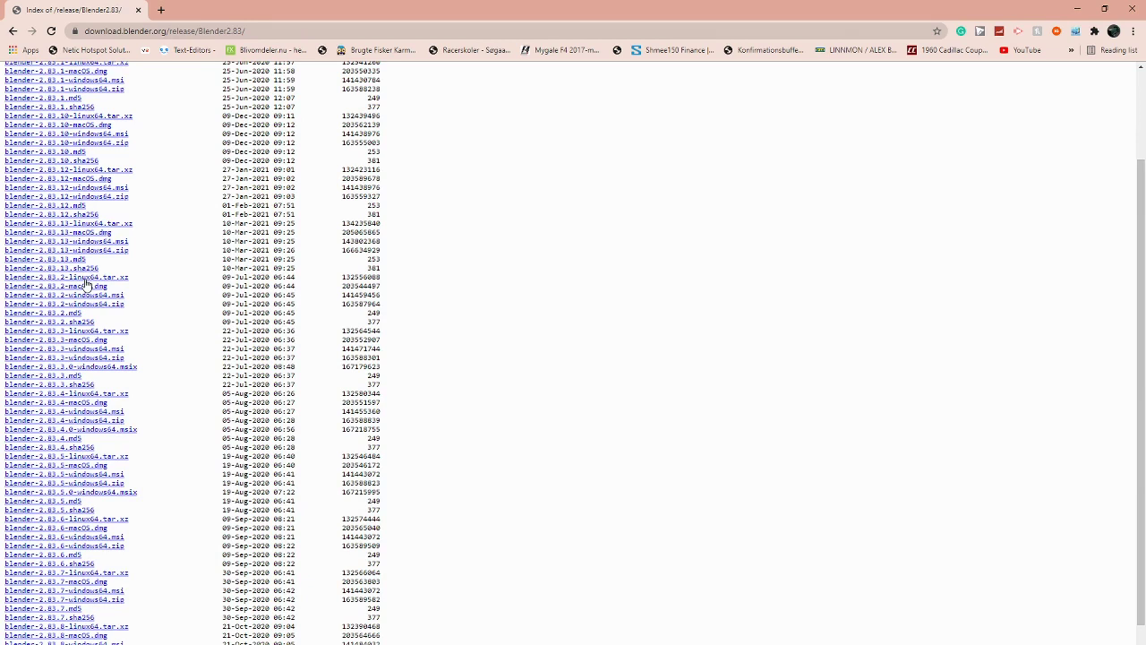
{"action": "scroll", "coordinate": [87, 284], "scroll_direction": "up", "scroll_amount": 3}
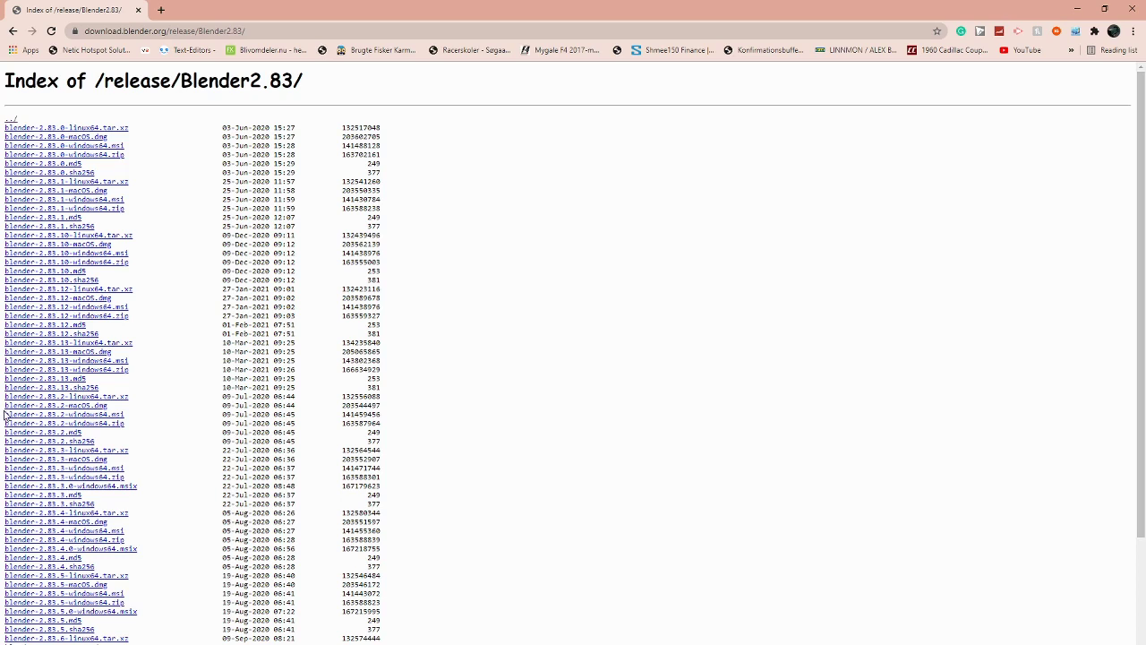
{"action": "left_click_drag", "start_coordinate": [5, 413], "coordinate": [69, 418]}
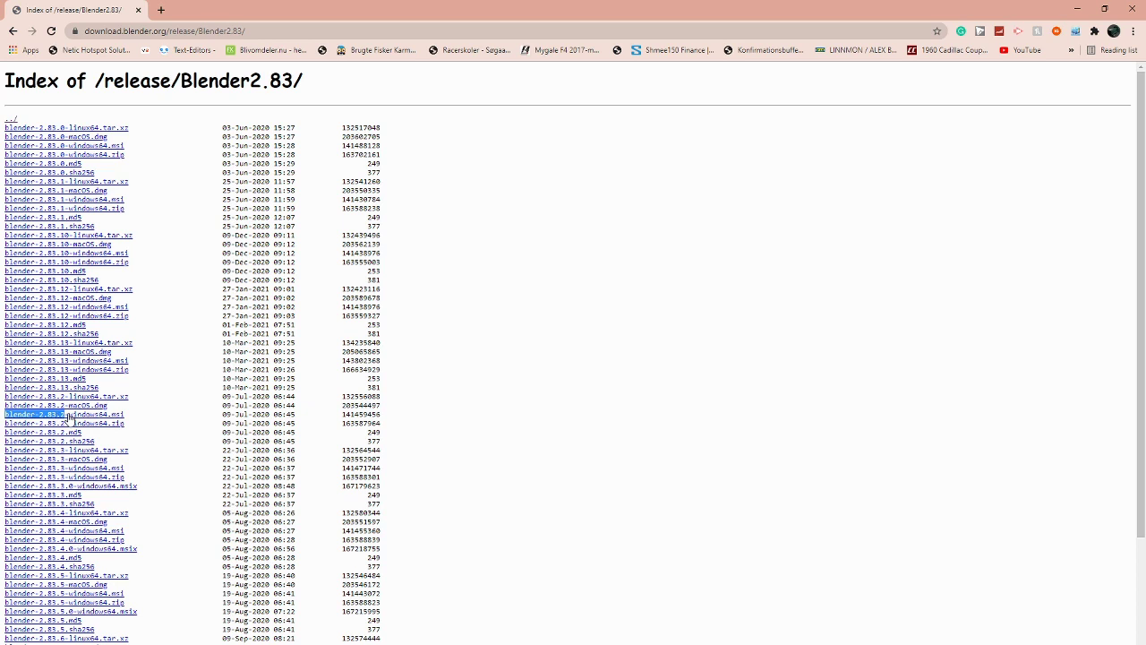
{"action": "double_click", "coordinate": [69, 417]}
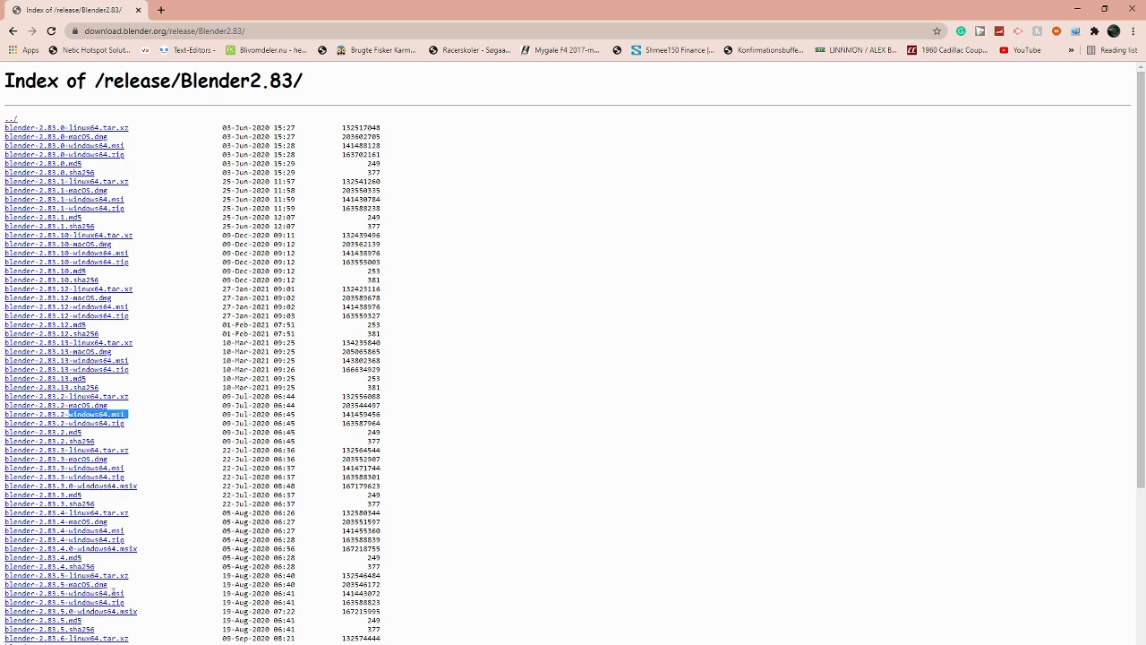
Launch Blender 2.83.2 from Windows search, dismiss the splash, and select the cube and light
{"action": "key", "text": "super"}
{"action": "type", "text": "blend"}
{"action": "key", "text": "Return"}
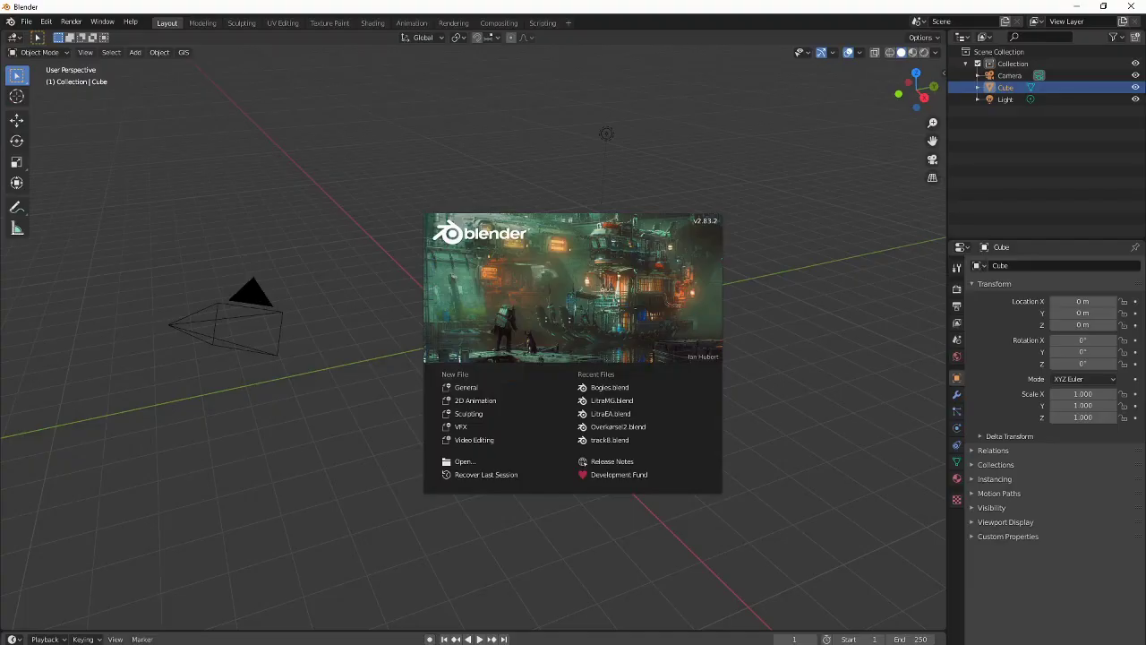
{"action": "left_click", "coordinate": [375, 411]}
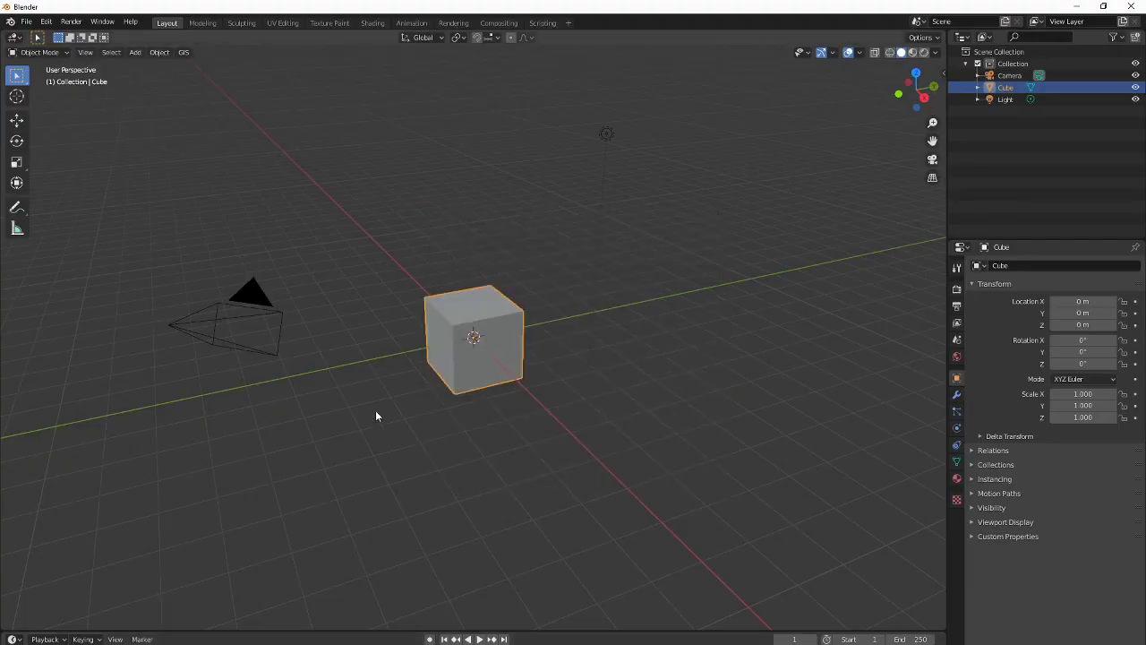
{"action": "middle_click_drag", "start_coordinate": [376, 410], "coordinate": [361, 256]}
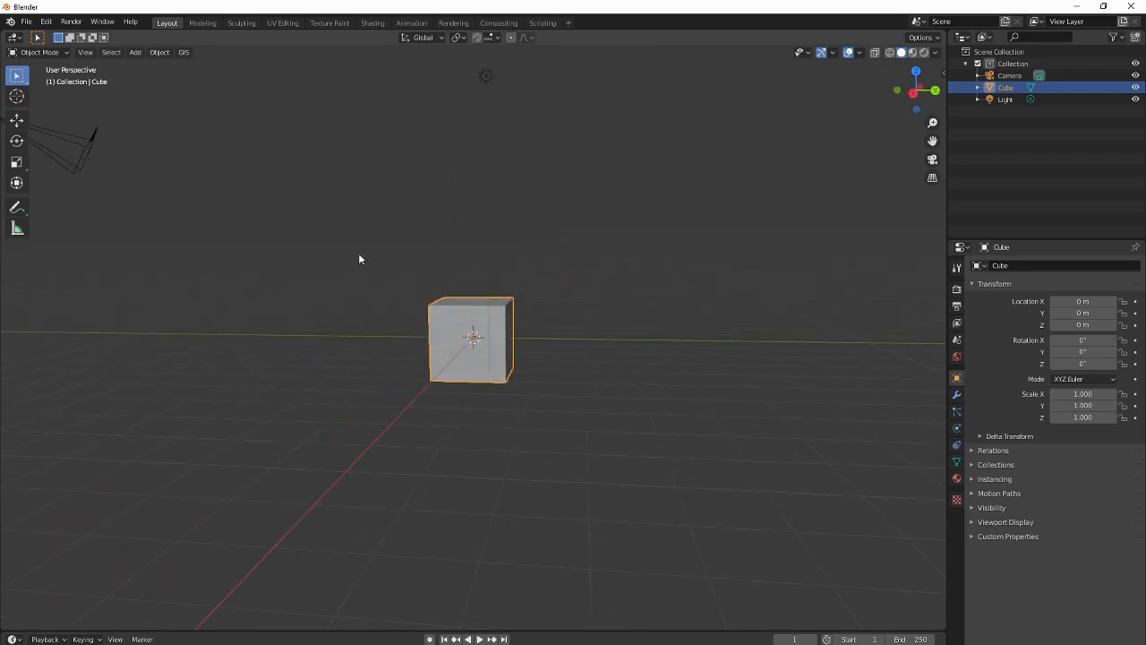
{"action": "left_click_drag", "start_coordinate": [334, 264], "coordinate": [599, 456]}
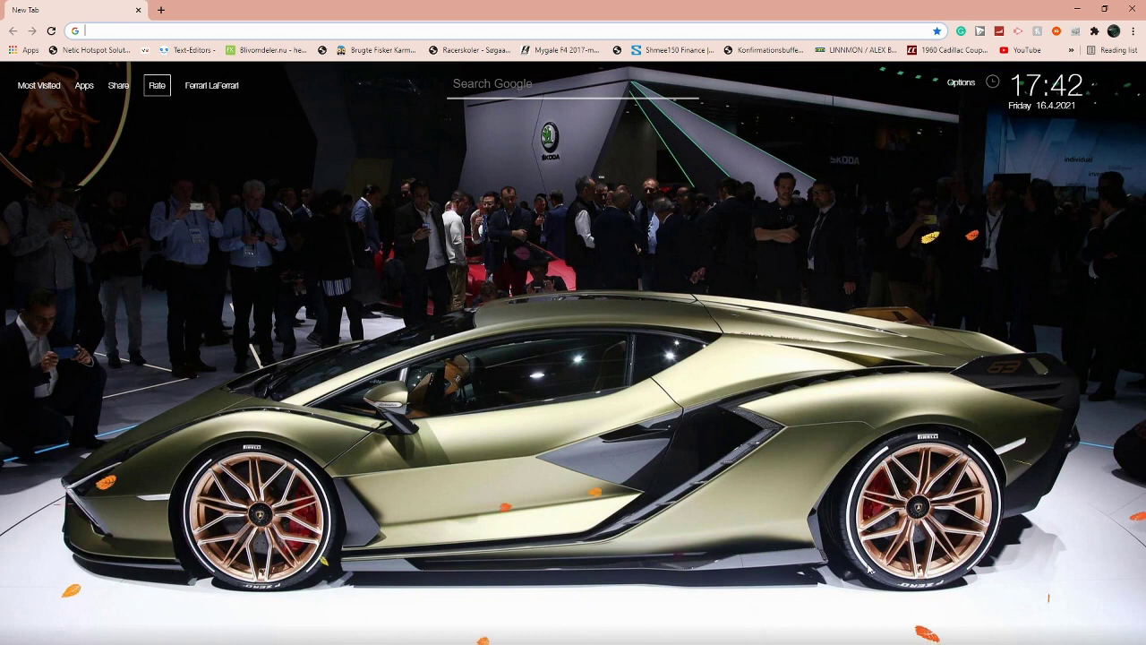
Search the web for 'briage' and open the TrainSimulator.no BRIAGE exporter page
{"action": "type", "text": "briage"}
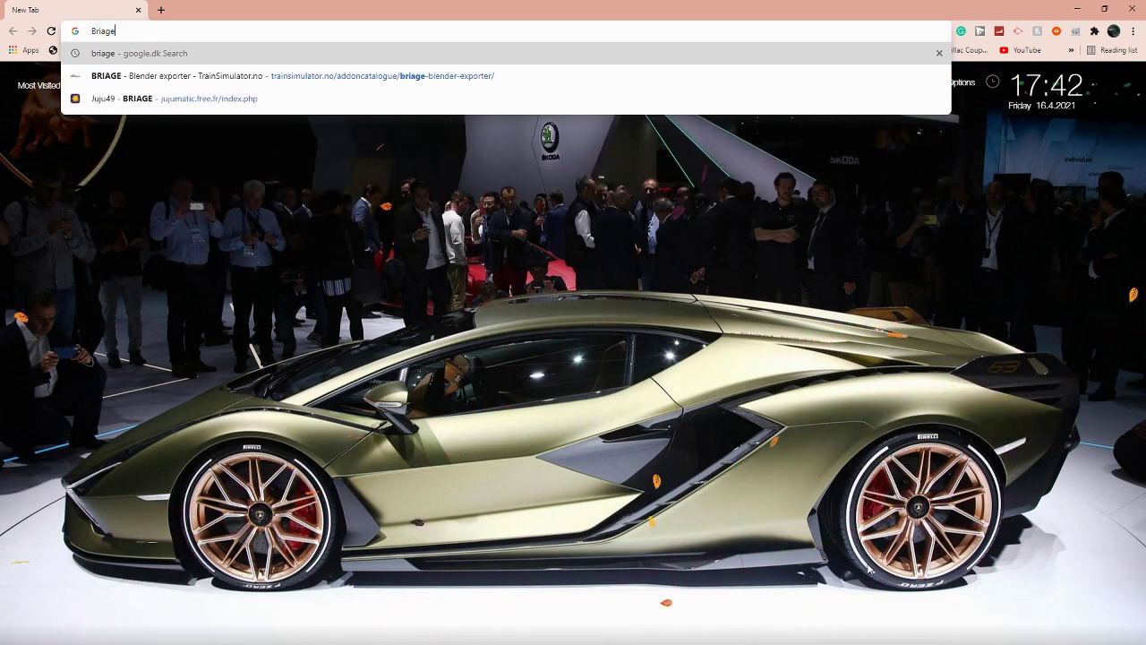
{"action": "key", "text": "Return"}
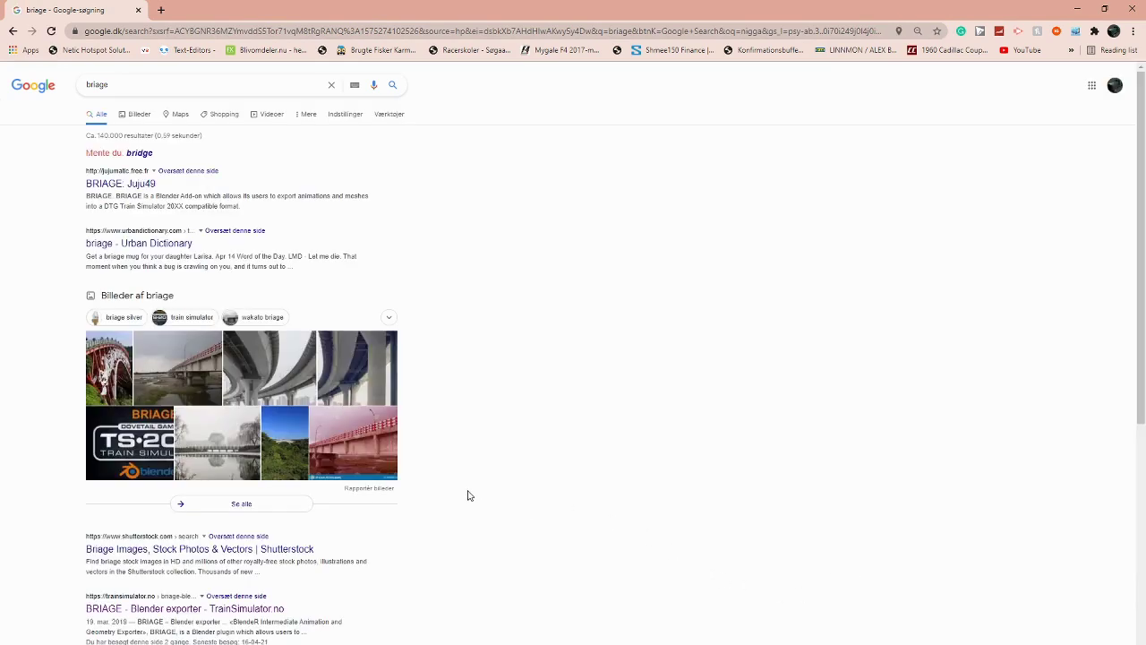
{"action": "scroll", "coordinate": [470, 494], "scroll_direction": "down", "scroll_amount": 1}
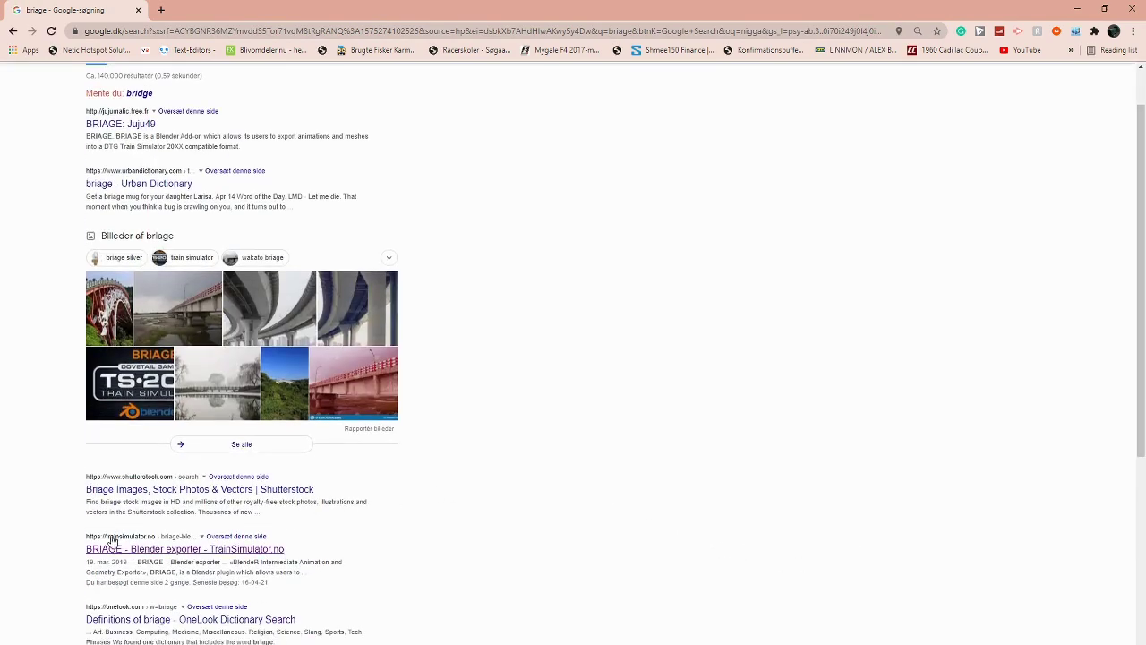
{"action": "left_click", "coordinate": [167, 549]}
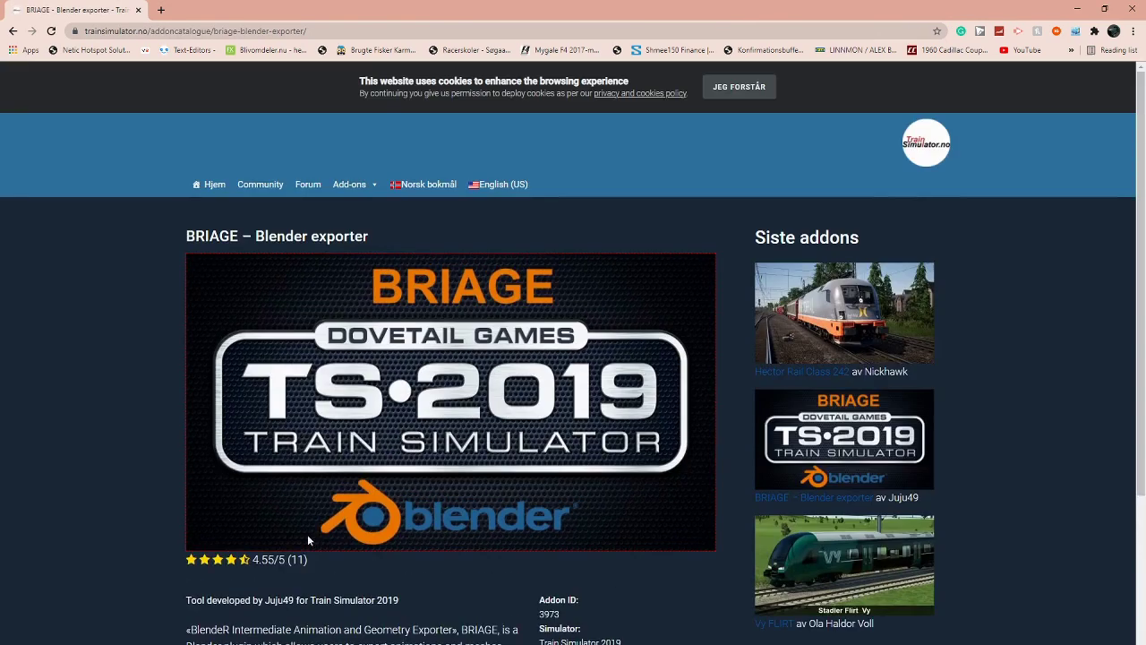
Follow the exporter page's 'Get add-on' link to the author's BRIAGE page
{"action": "scroll", "coordinate": [296, 512], "scroll_direction": "down", "scroll_amount": 2}
{"action": "scroll", "coordinate": [300, 506], "scroll_direction": "down", "scroll_amount": 1}
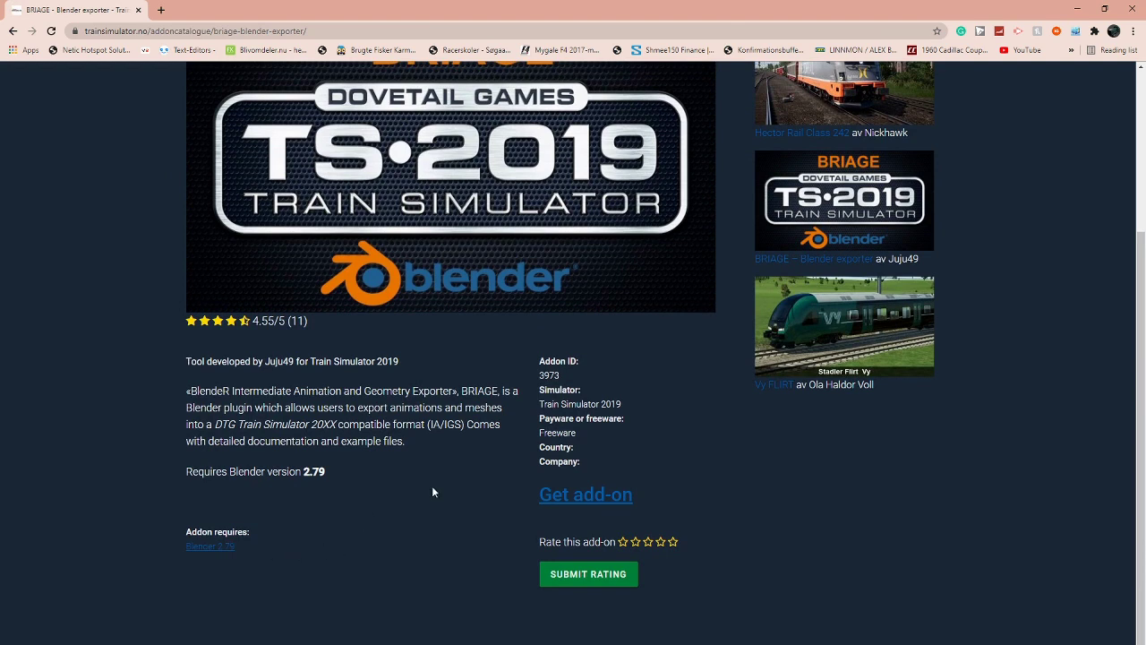
{"action": "left_click", "coordinate": [586, 498]}
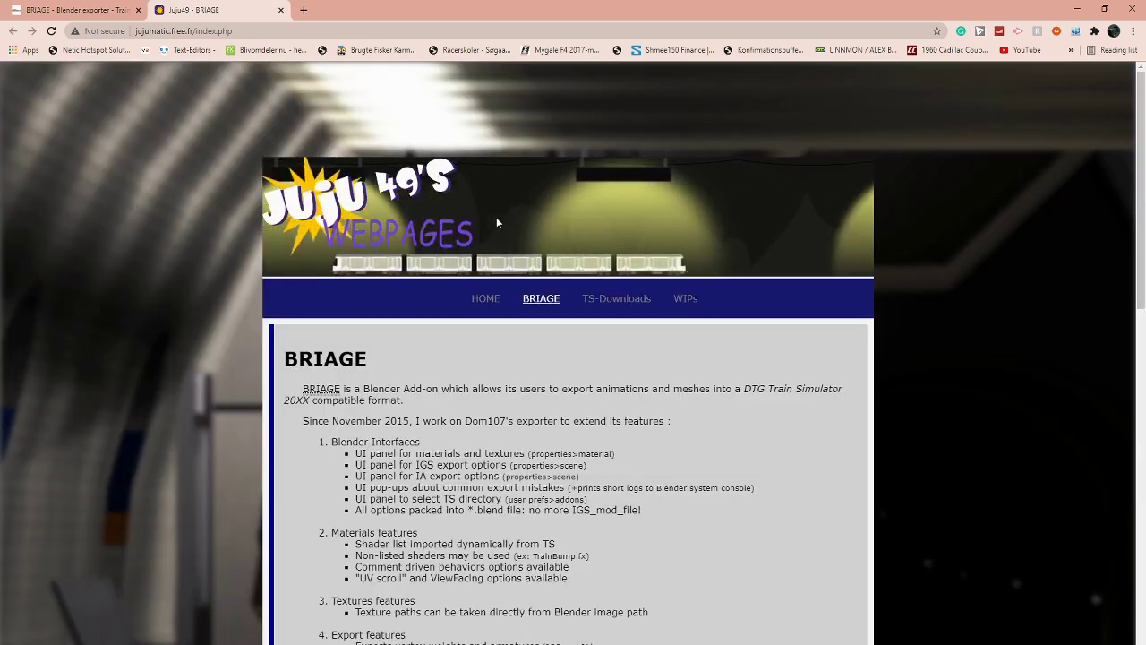
Scroll to the Downloads section holding the latest 2.8+ BRIAGE package
{"action": "scroll", "coordinate": [818, 305], "scroll_direction": "down", "scroll_amount": 3}
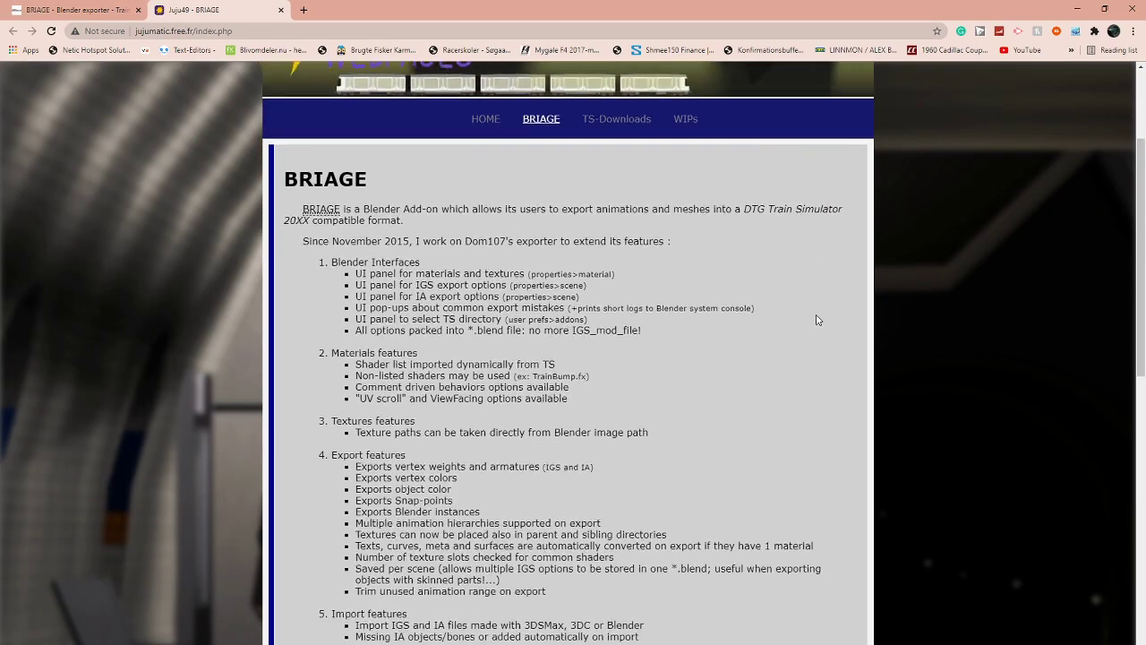
{"action": "scroll", "coordinate": [816, 319], "scroll_direction": "down", "scroll_amount": 5}
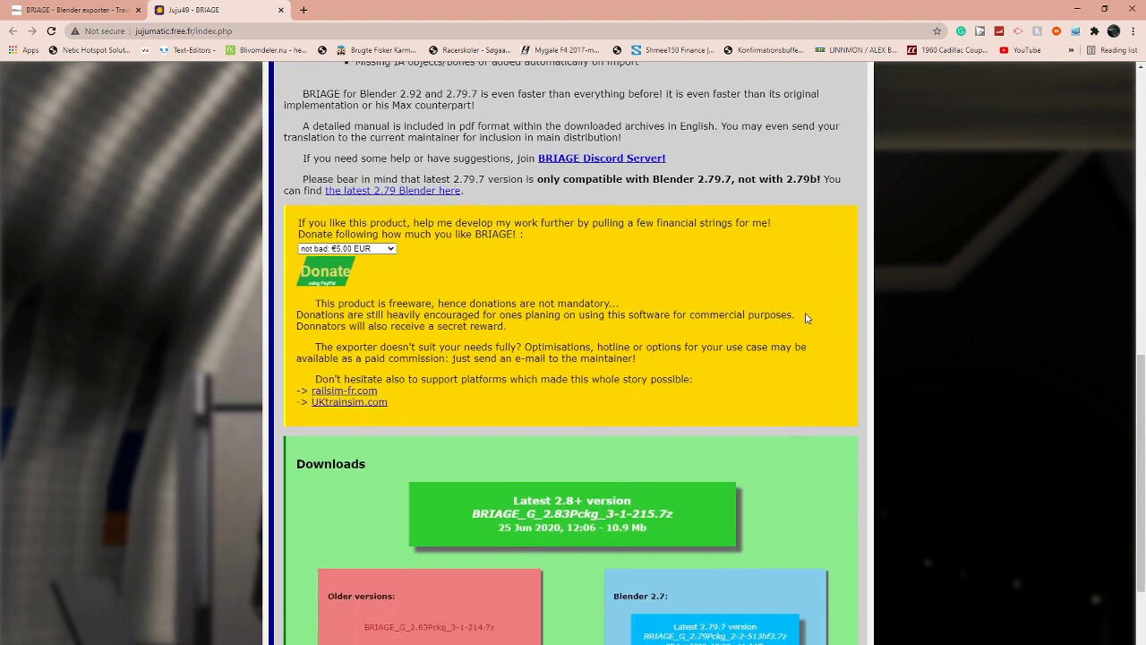
{"action": "double_click", "coordinate": [382, 330]}
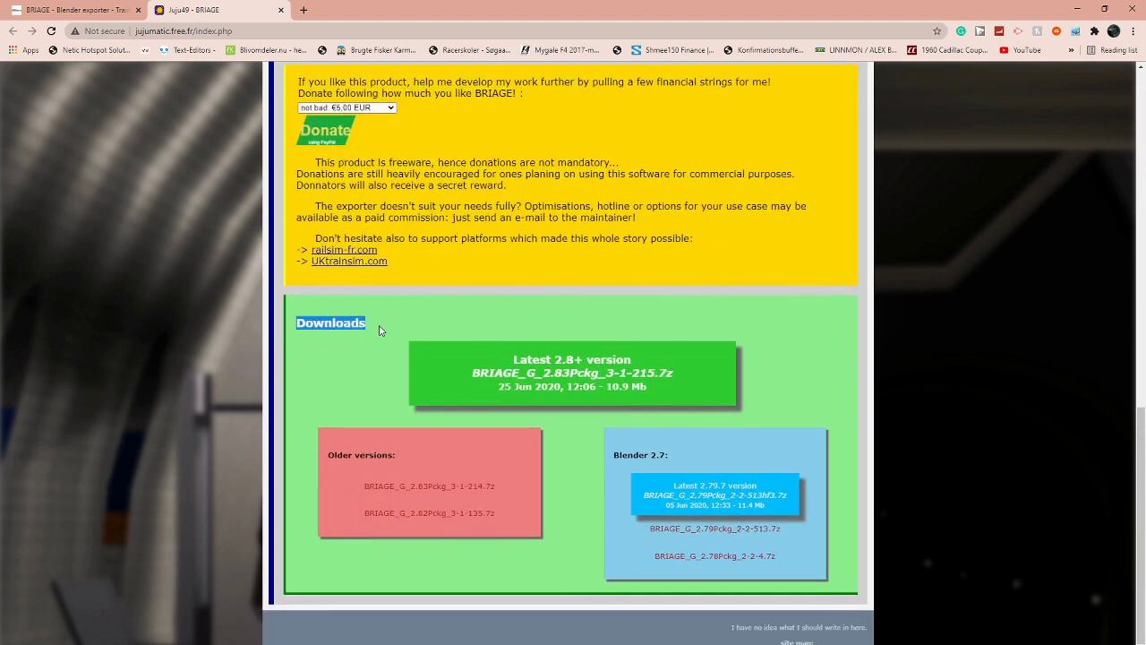
{"action": "left_click", "coordinate": [385, 331]}
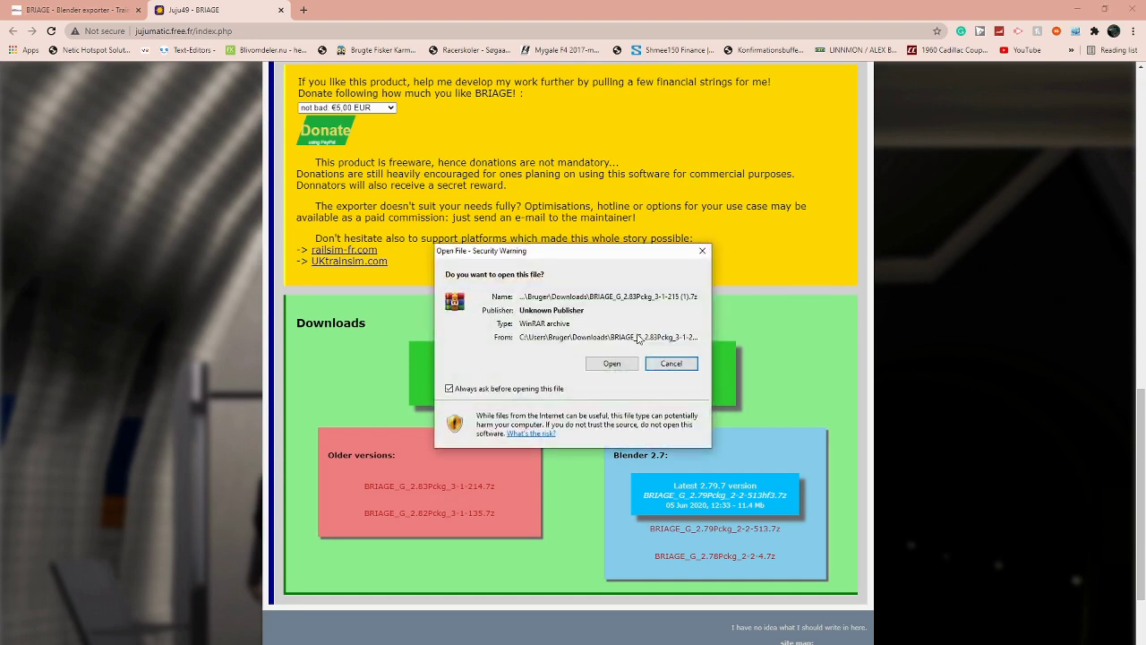
Open the BRIAGE archive in WinRAR and minimize the other windows to reveal the desktop
{"action": "left_click", "coordinate": [670, 362]}
{"action": "left_click", "coordinate": [798, 155]}
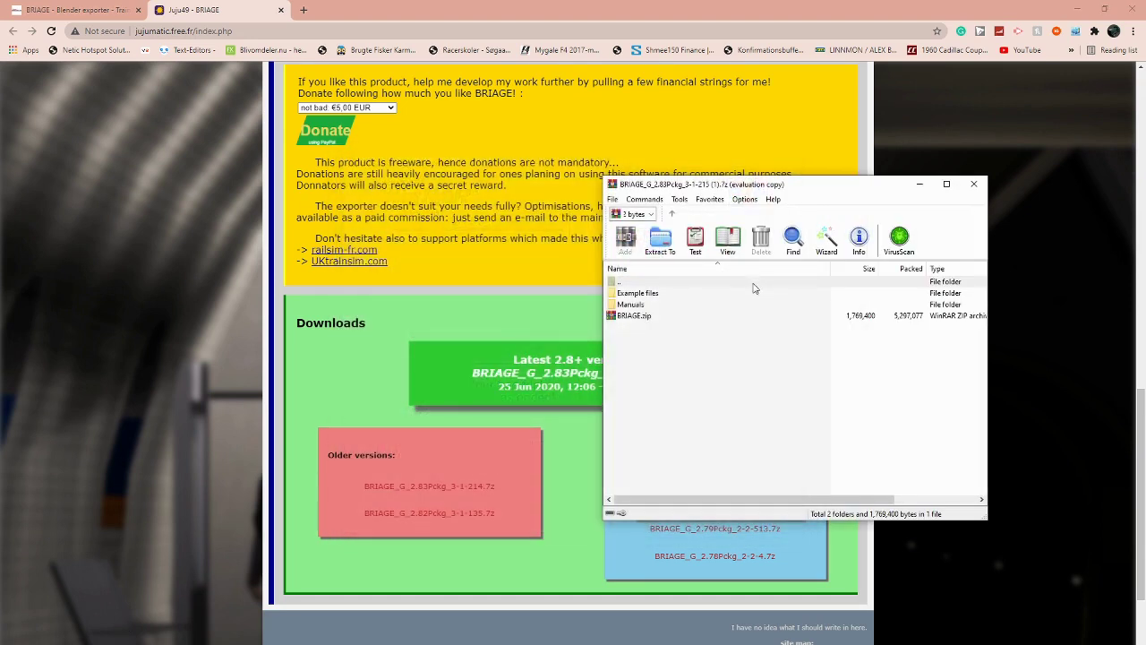
{"action": "left_click", "coordinate": [1079, 9]}
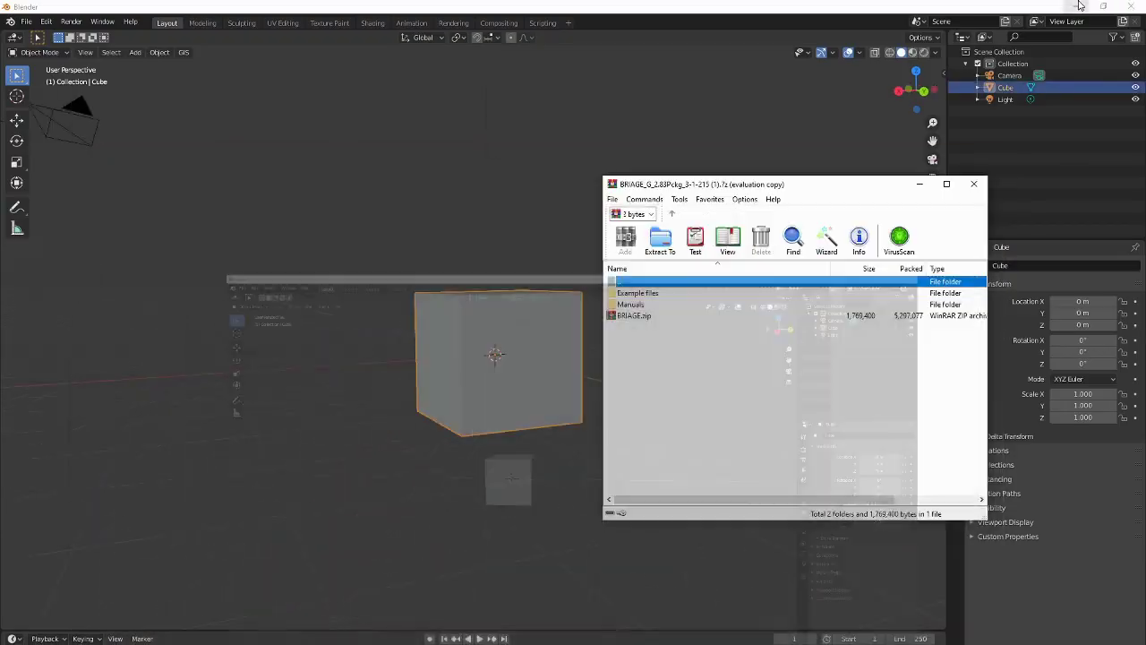
{"action": "left_click", "coordinate": [1080, 7]}
{"action": "left_click", "coordinate": [1081, 7]}
{"action": "left_click", "coordinate": [1081, 7]}
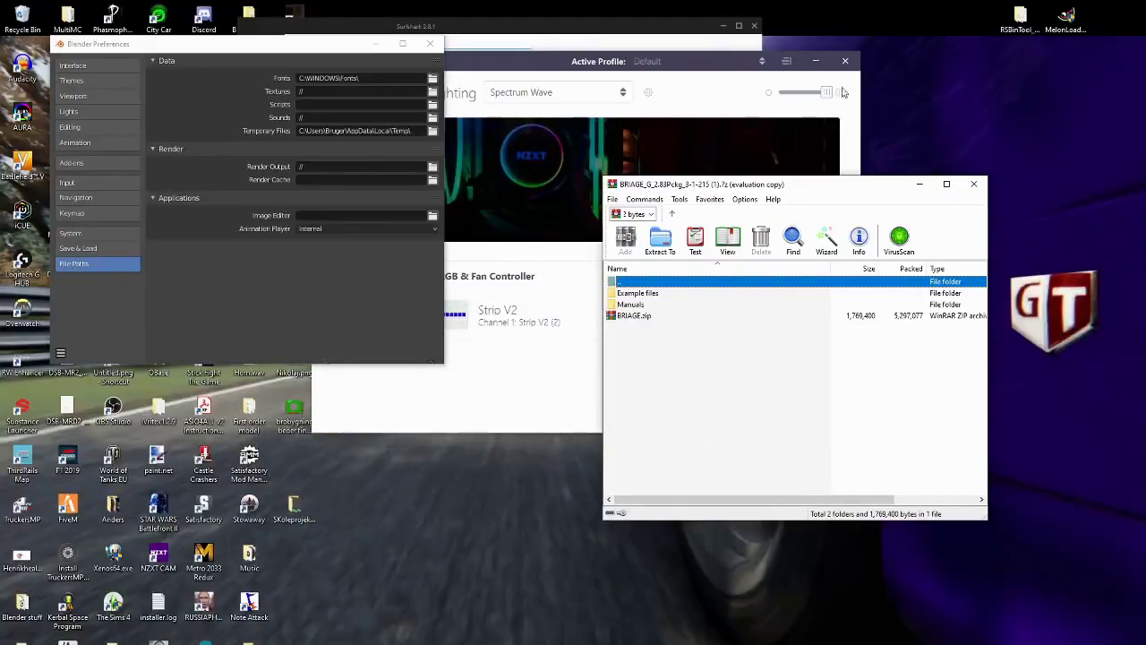
{"action": "left_click", "coordinate": [816, 62]}
{"action": "left_click", "coordinate": [919, 183]}
Close the leftover Blender preferences window and copy BRIAGE.zip from the archive onto the desktop
{"action": "left_click", "coordinate": [724, 26]}
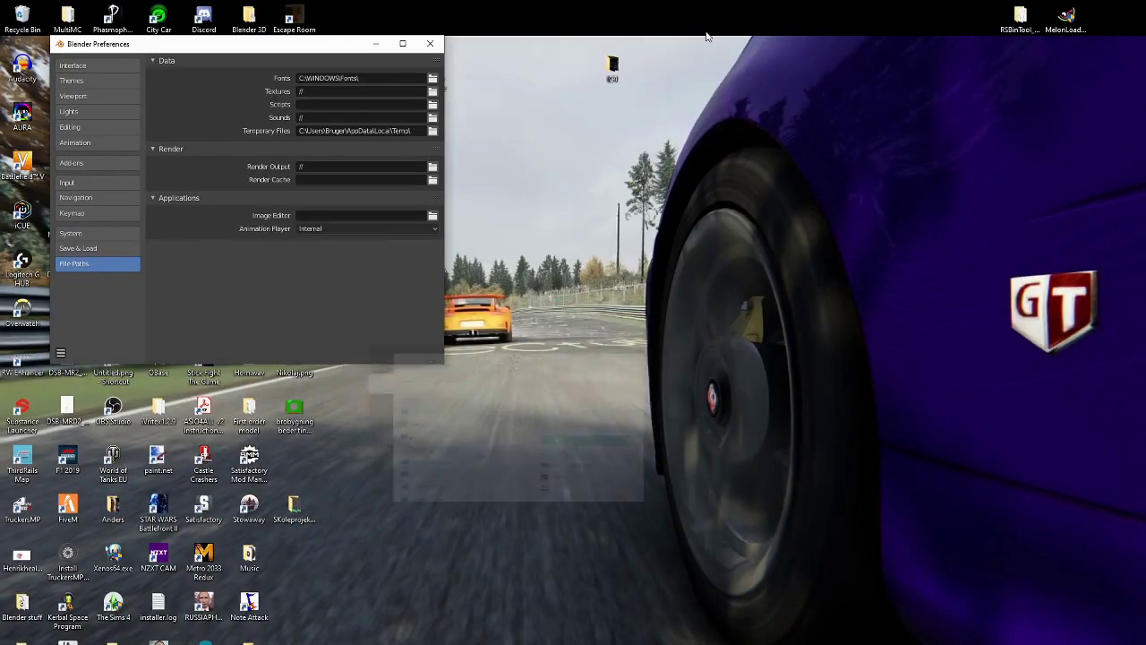
{"action": "left_click", "coordinate": [430, 43]}
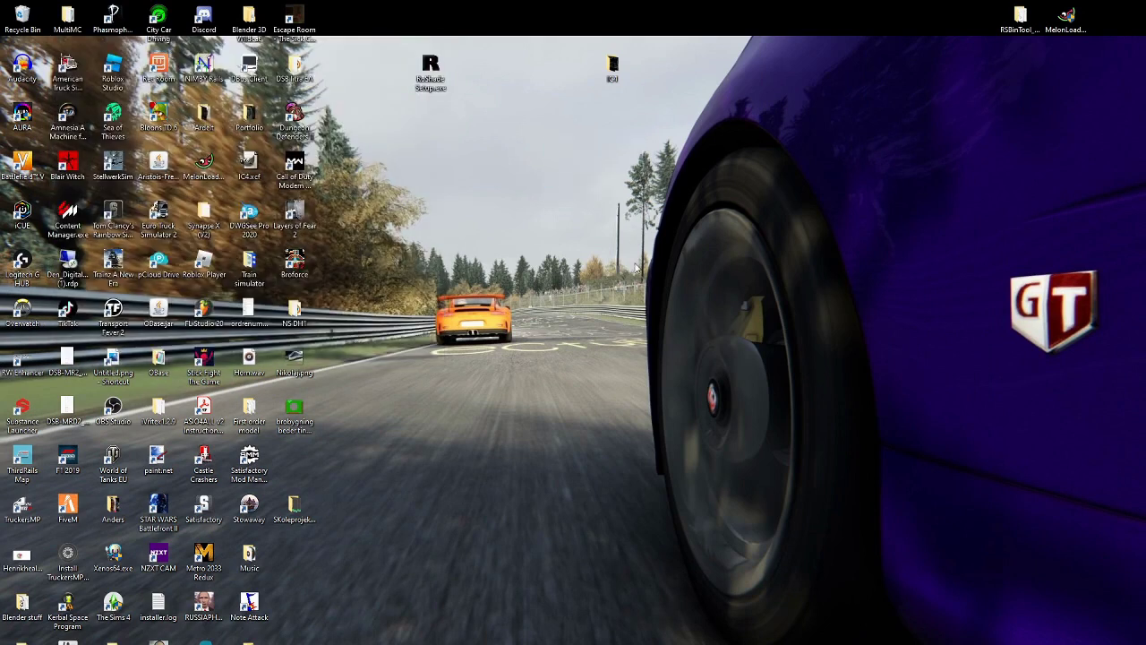
{"action": "left_click", "coordinate": [618, 641]}
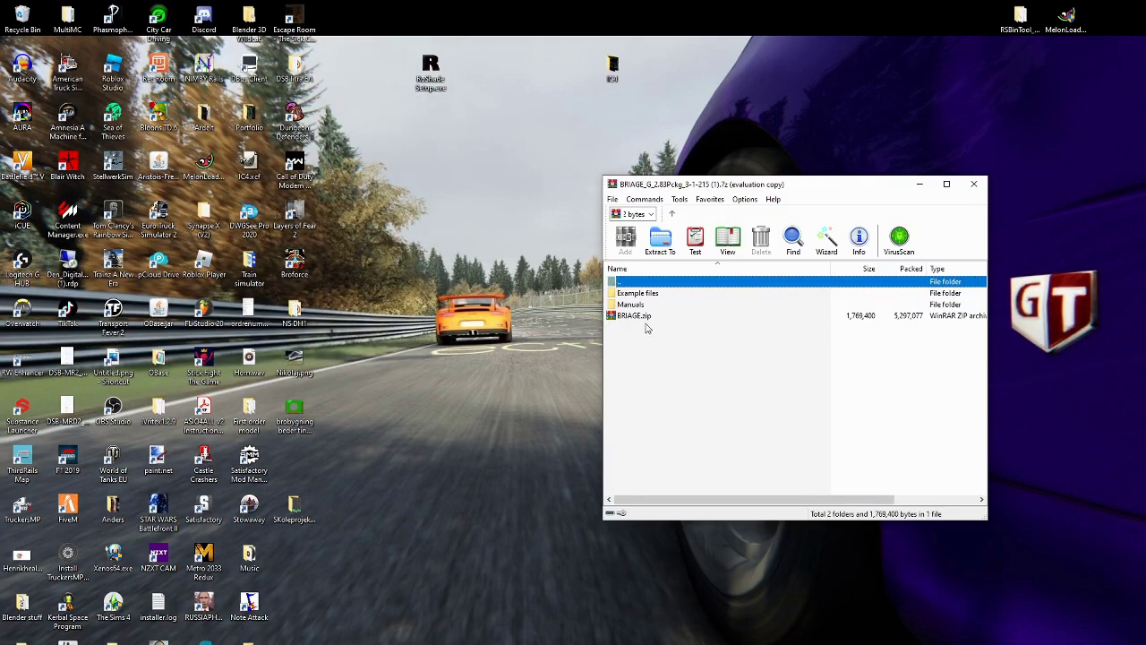
{"action": "left_click_drag", "start_coordinate": [647, 322], "coordinate": [791, 33]}
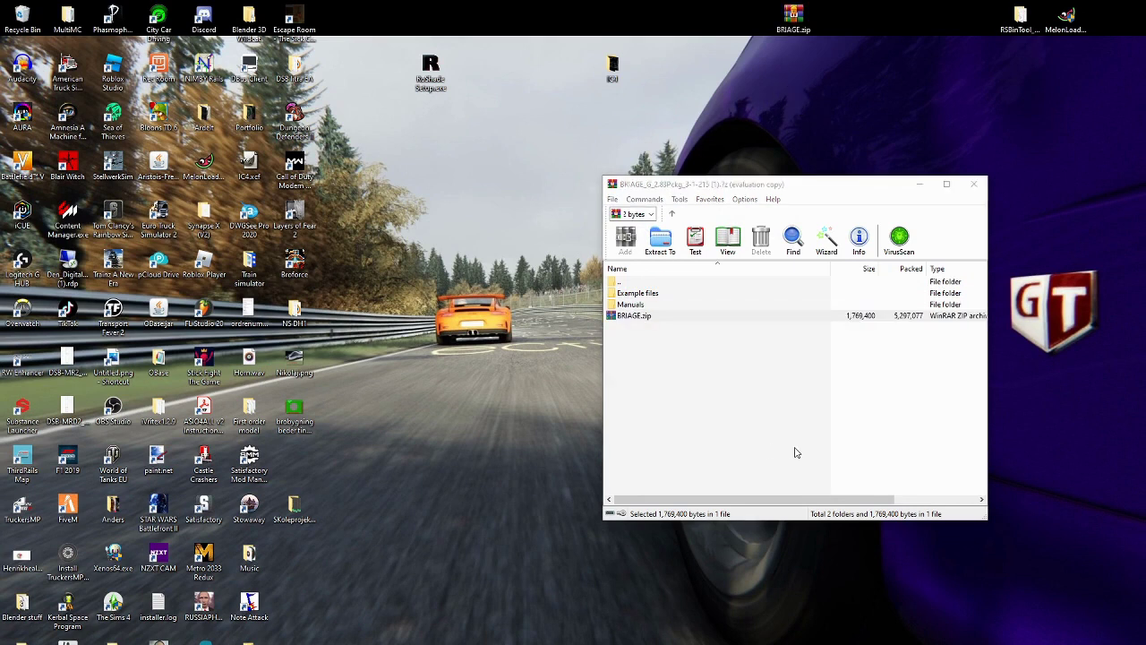
Close WinRAR and open Blender's Preferences, maximized, on the Add-ons section
{"action": "left_click", "coordinate": [975, 183]}
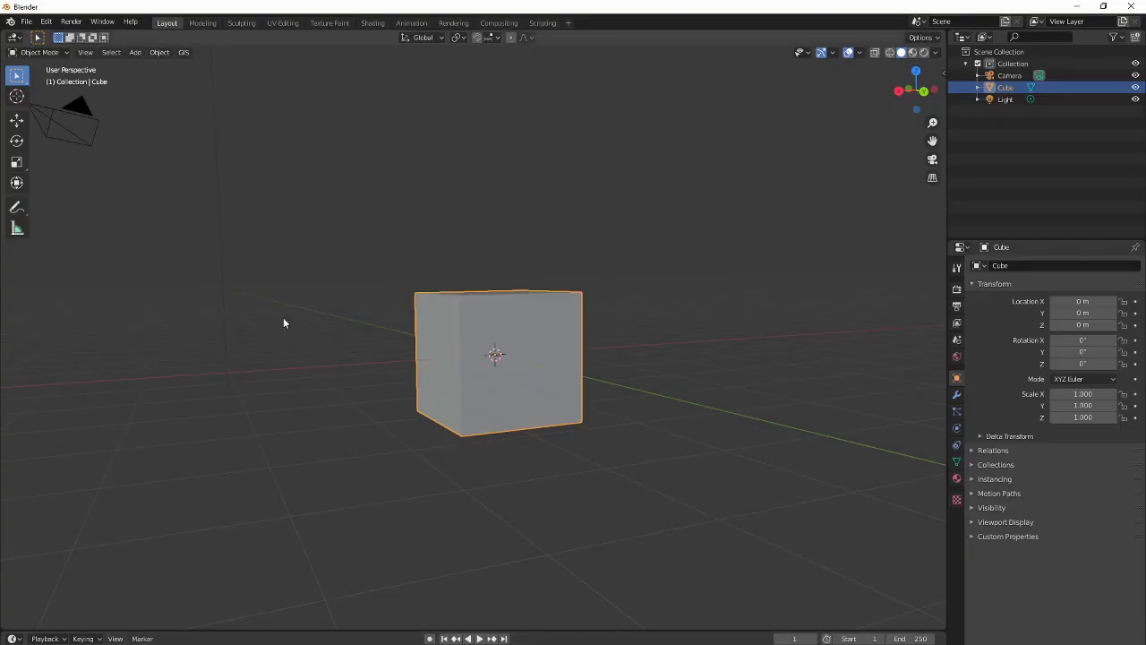
{"action": "left_click", "coordinate": [42, 26]}
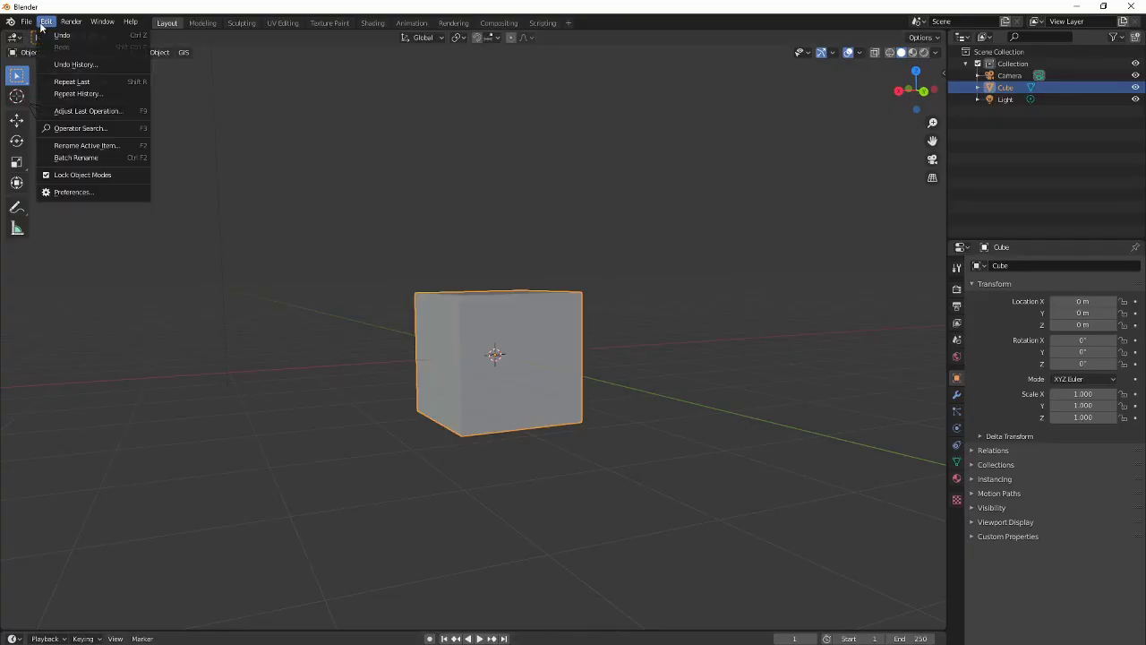
{"action": "left_click", "coordinate": [75, 191]}
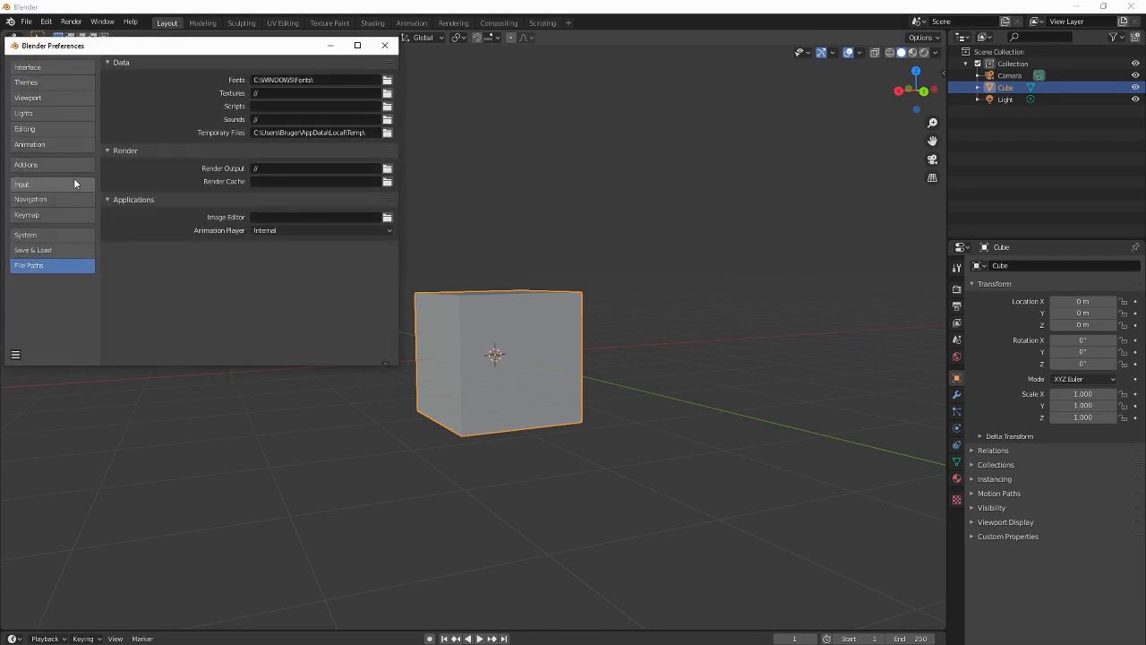
{"action": "double_click", "coordinate": [143, 49]}
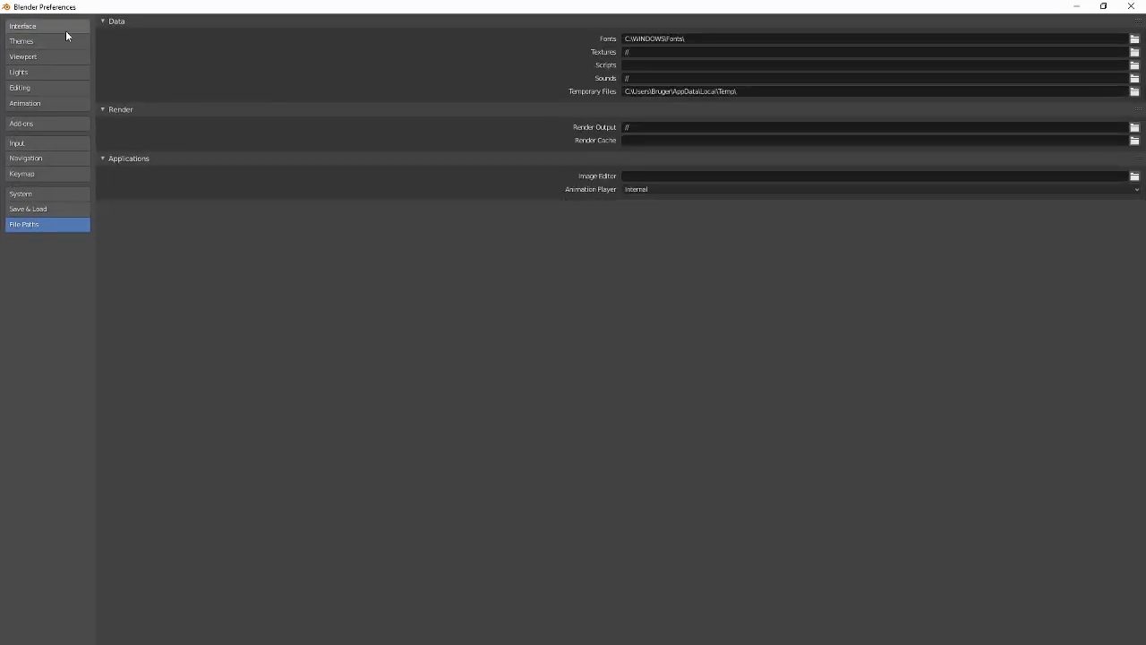
{"action": "left_click", "coordinate": [51, 125]}
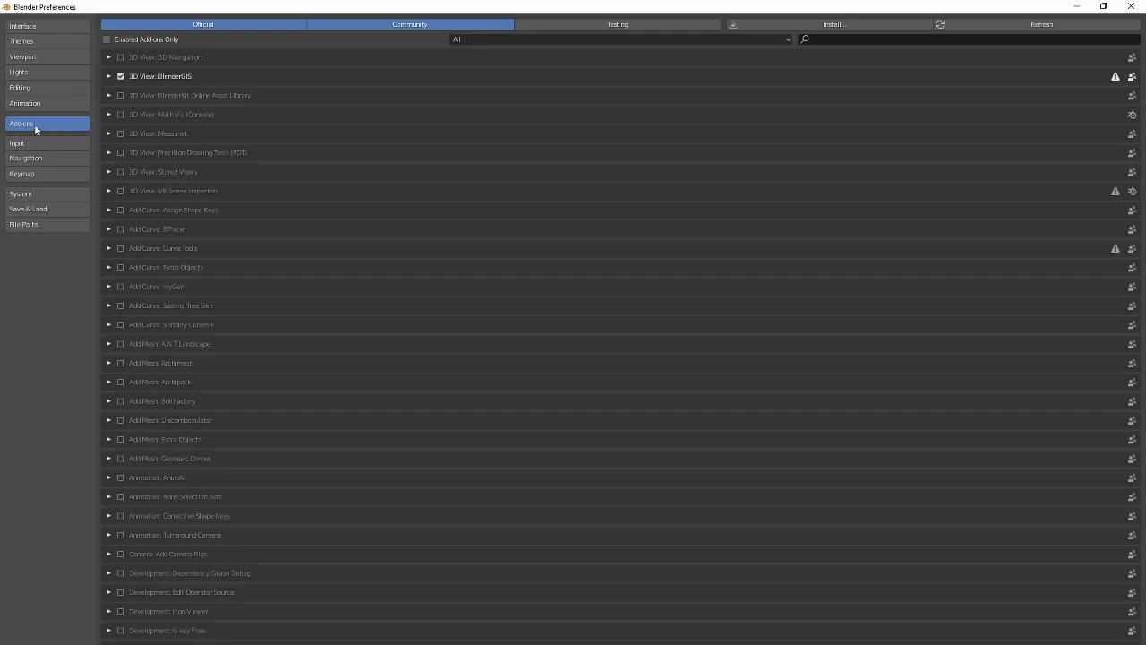
{"action": "left_click", "coordinate": [818, 37]}
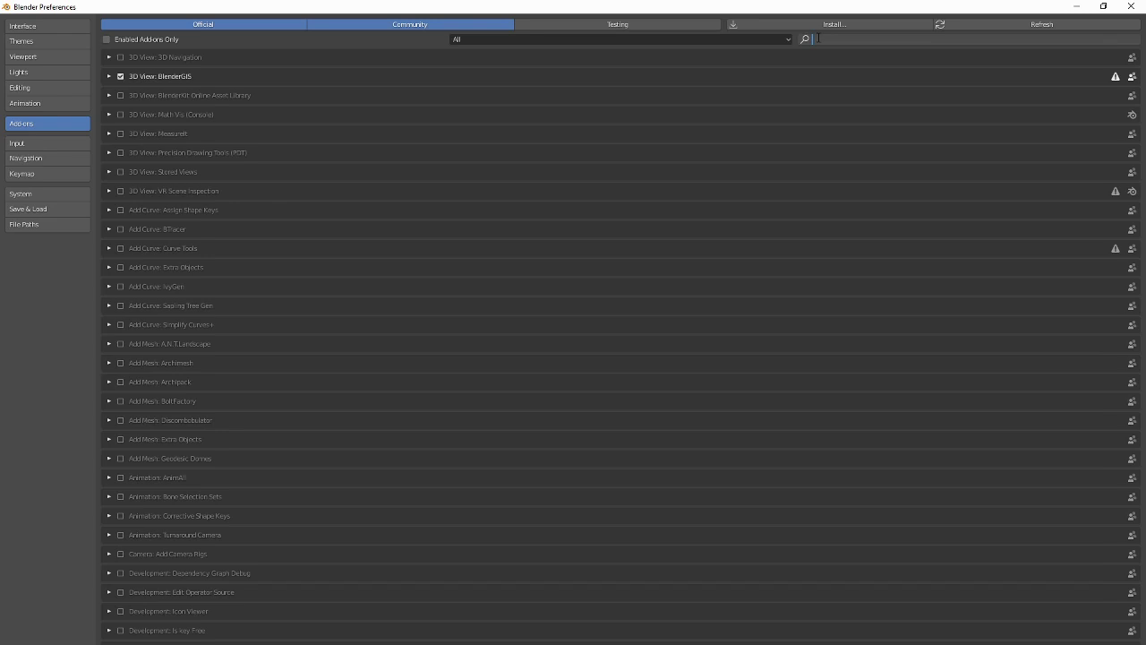
{"action": "left_click", "coordinate": [826, 29]}
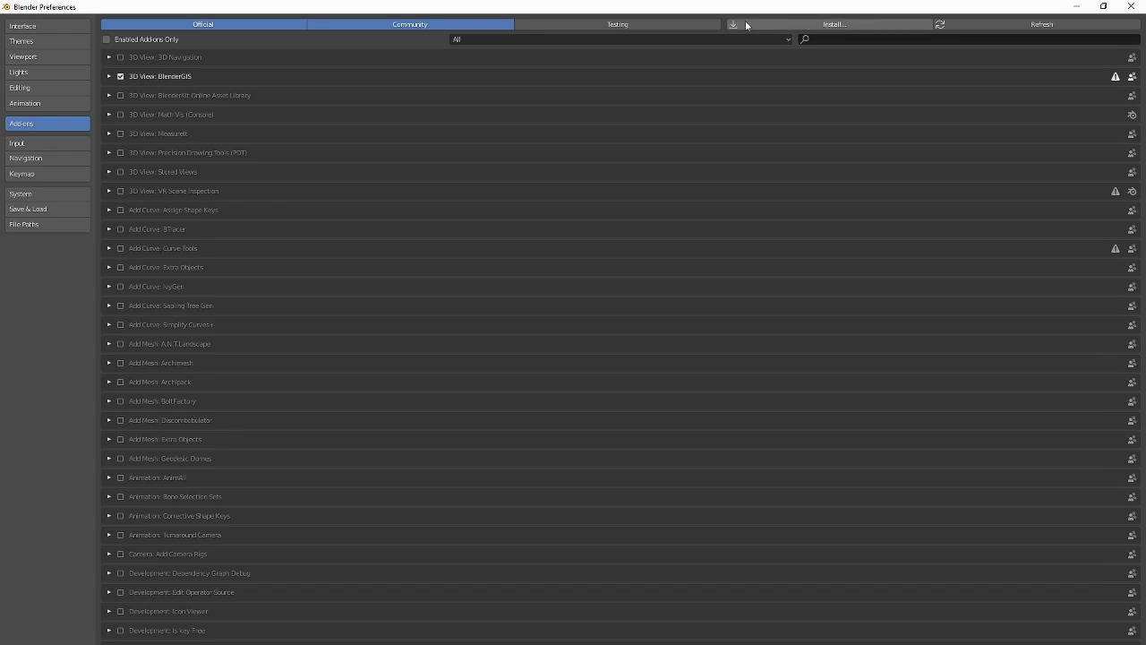
Install the BRIAGE.zip add-on file from the Desktop folder
{"action": "left_click", "coordinate": [788, 26]}
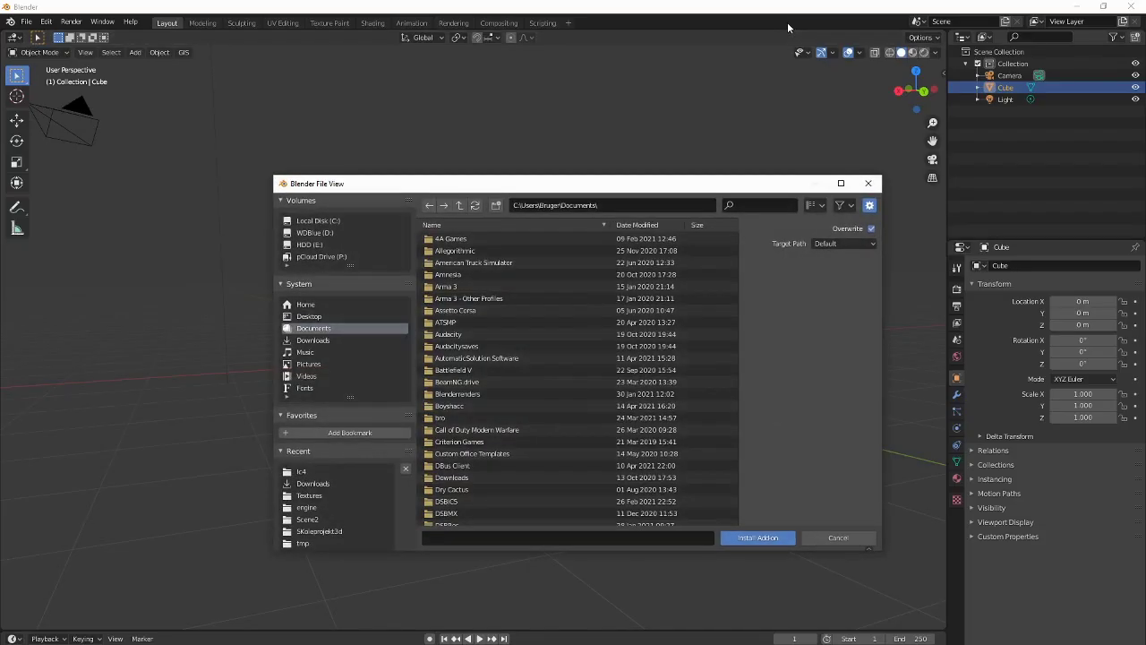
{"action": "left_click", "coordinate": [320, 318]}
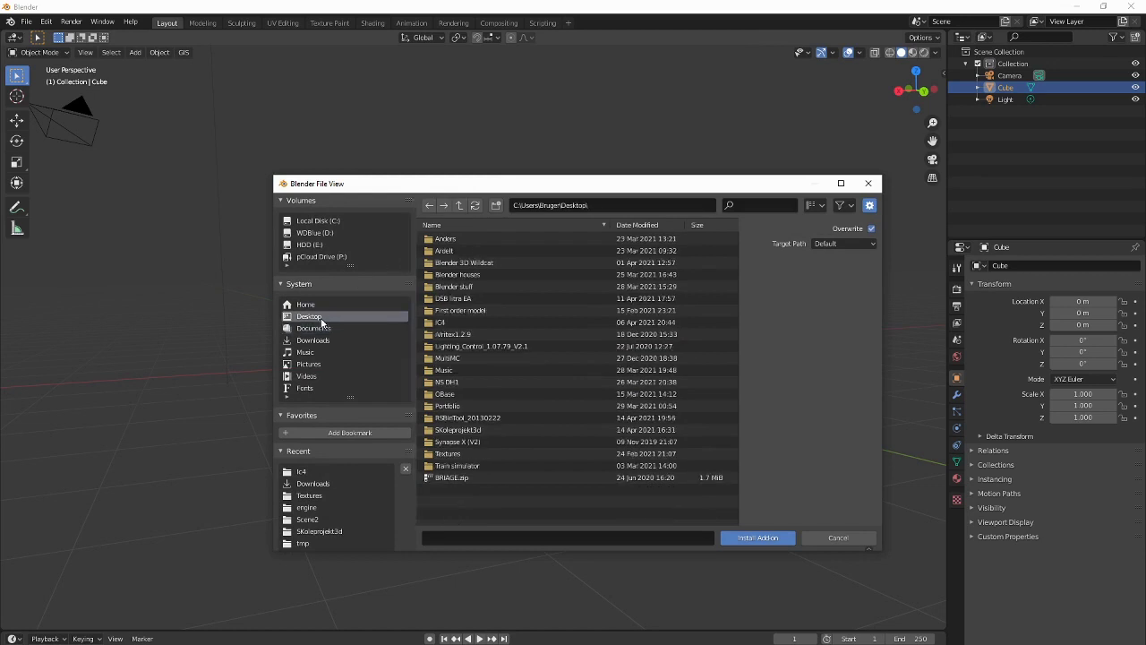
{"action": "left_click", "coordinate": [443, 478]}
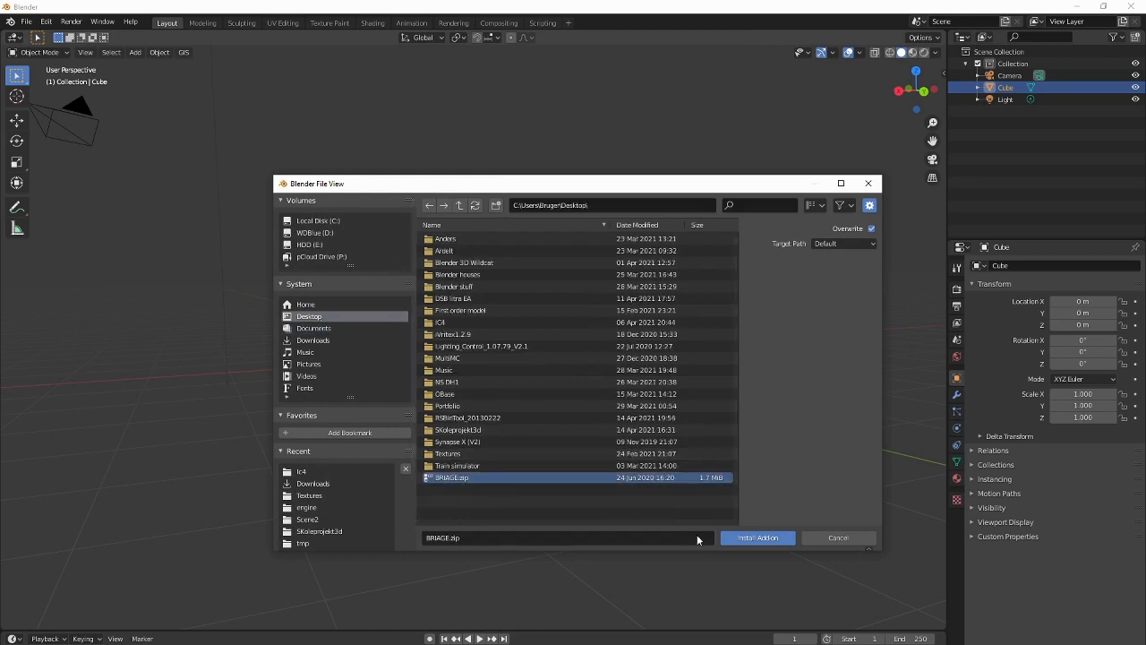
{"action": "left_click", "coordinate": [743, 541]}
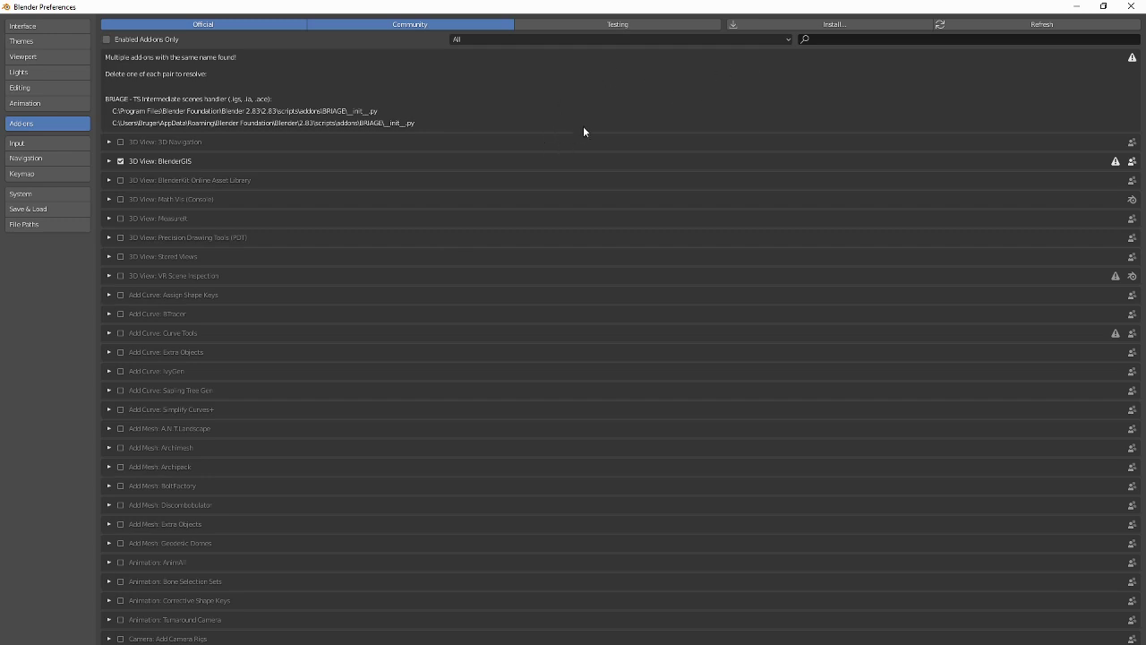
Filter the add-ons by 'Briage' and toggle the BRIAGE add-on off and back on
{"action": "left_click", "coordinate": [843, 41]}
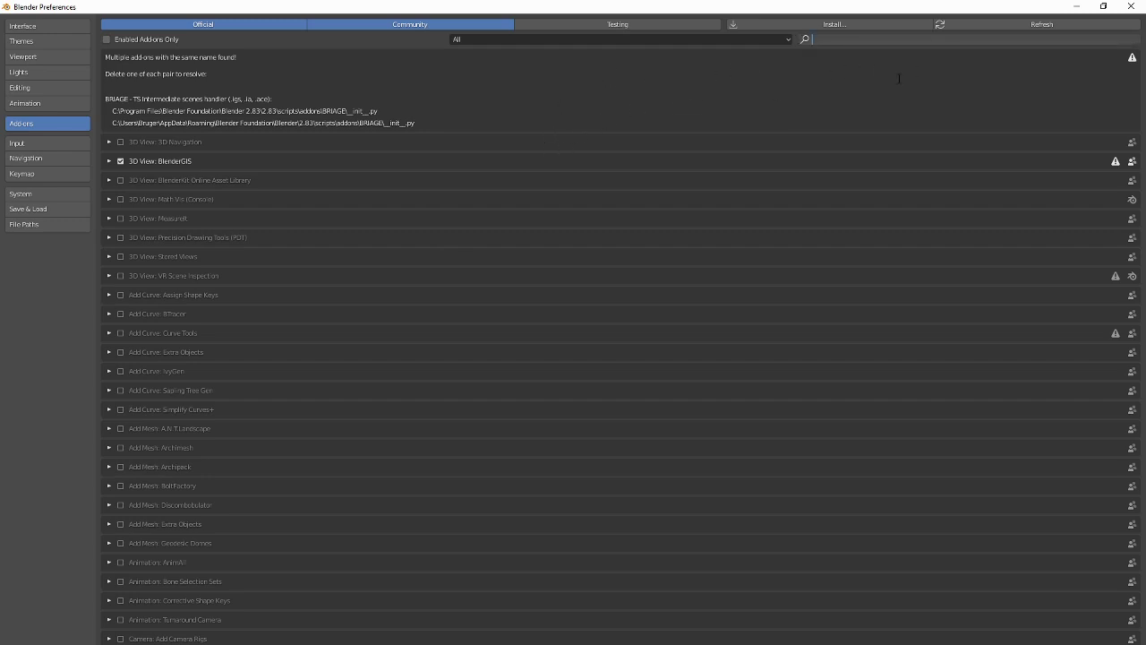
{"action": "type", "text": "B"}
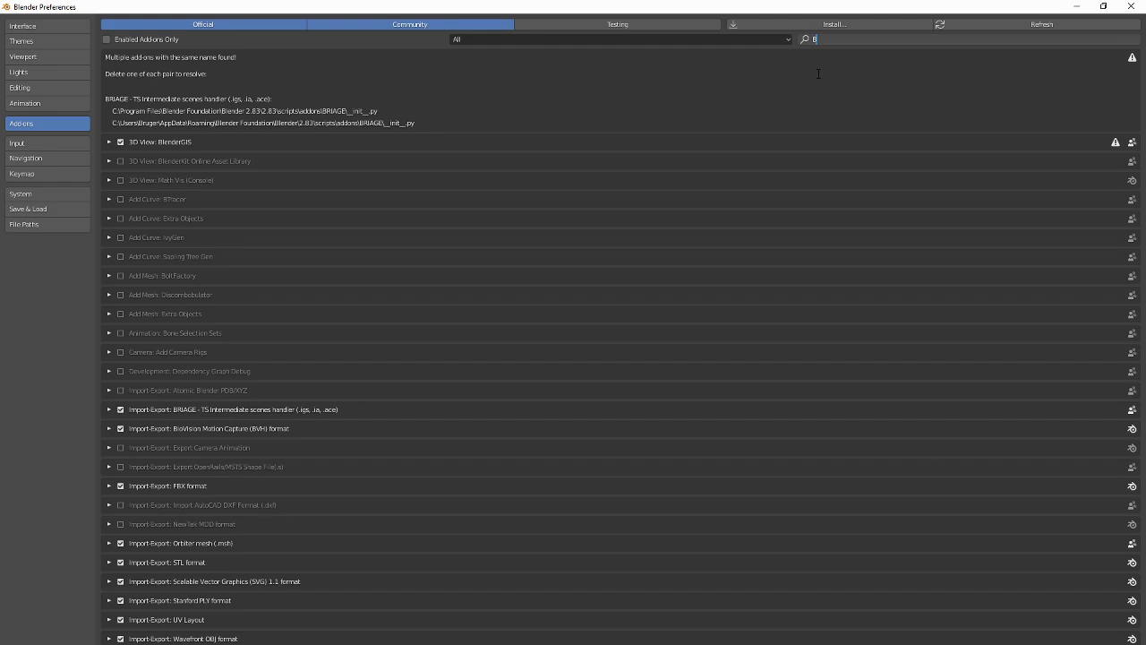
{"action": "type", "text": "riage"}
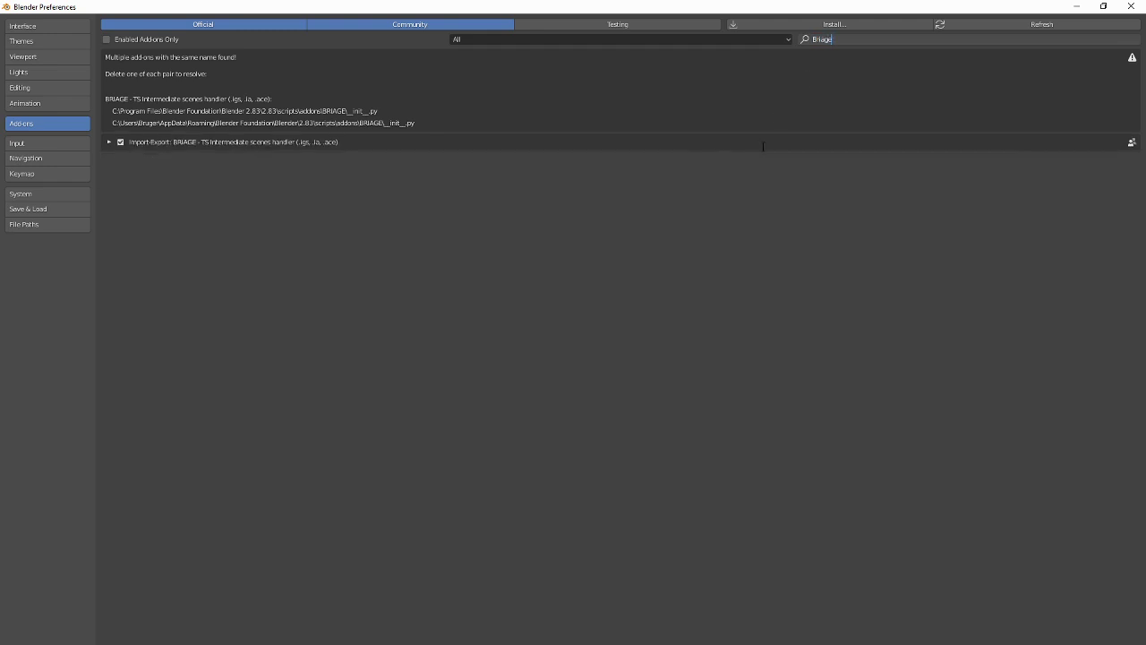
{"action": "left_click", "coordinate": [120, 143]}
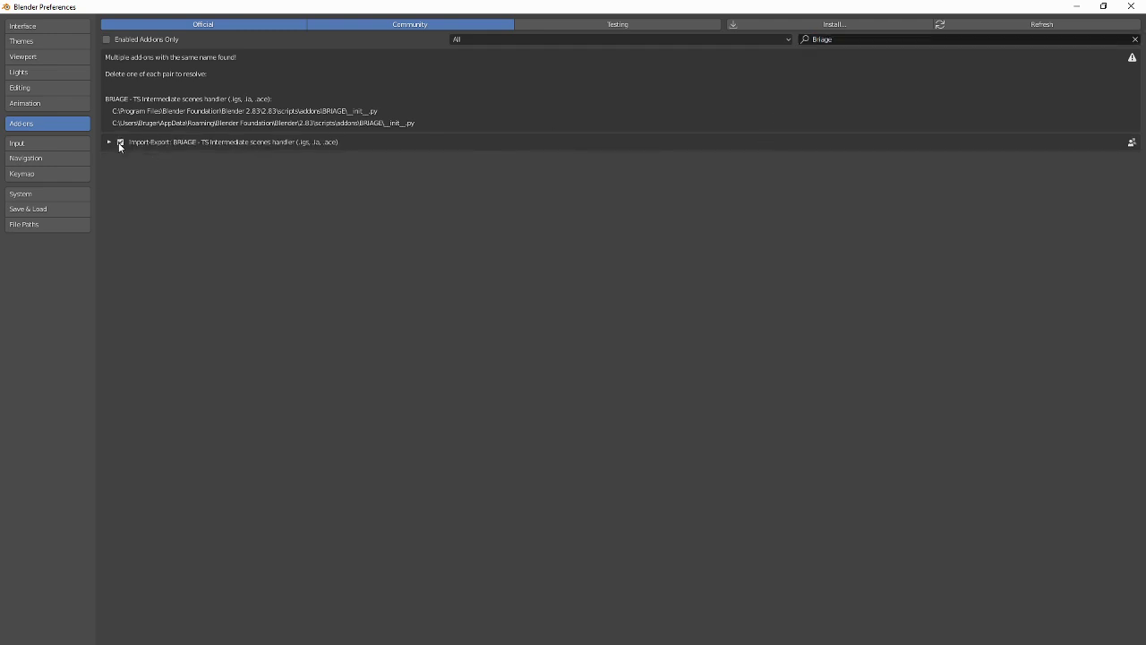
{"action": "left_click", "coordinate": [120, 142]}
{"action": "left_click", "coordinate": [120, 142]}
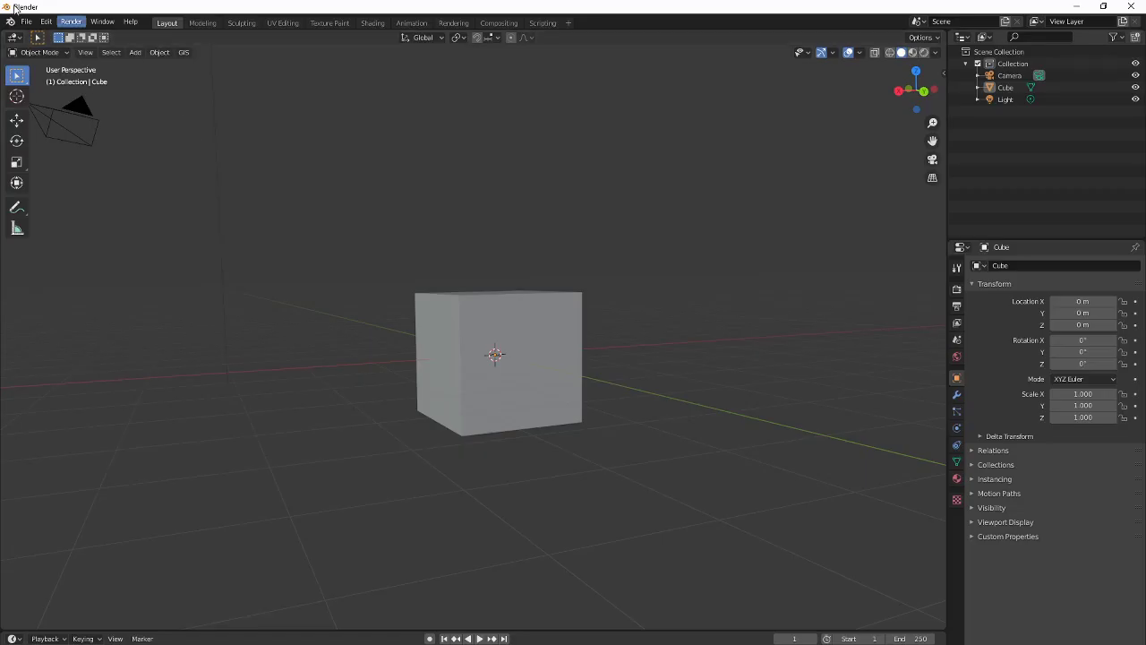
{"action": "left_click", "coordinate": [25, 21]}
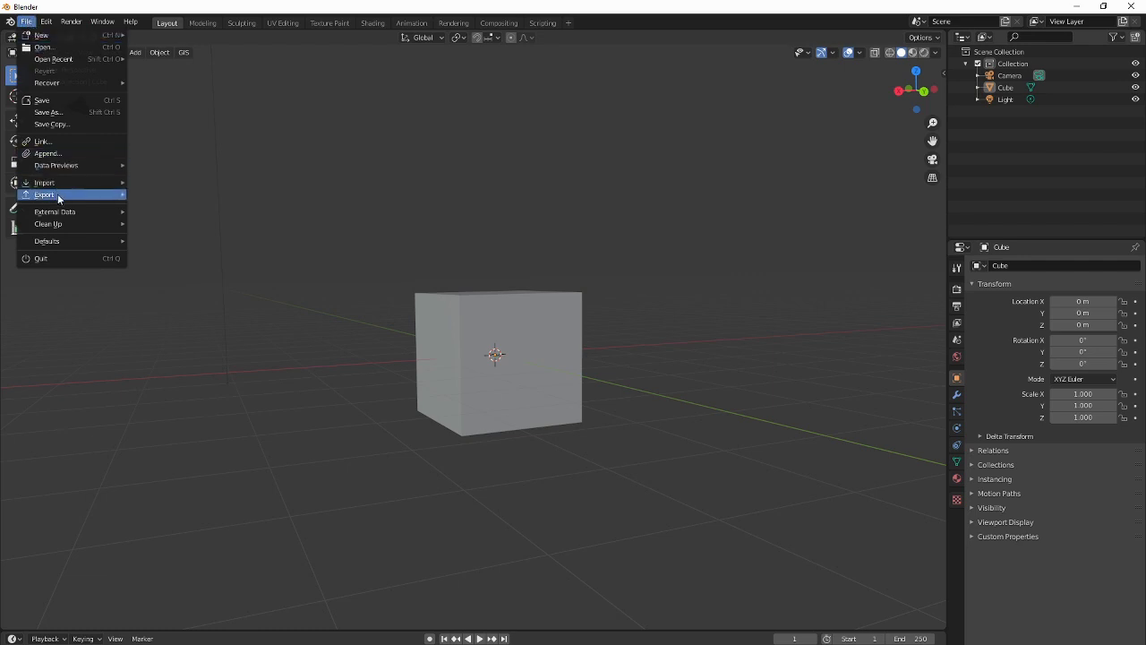
{"action": "mouse_move", "coordinate": [58, 193]}
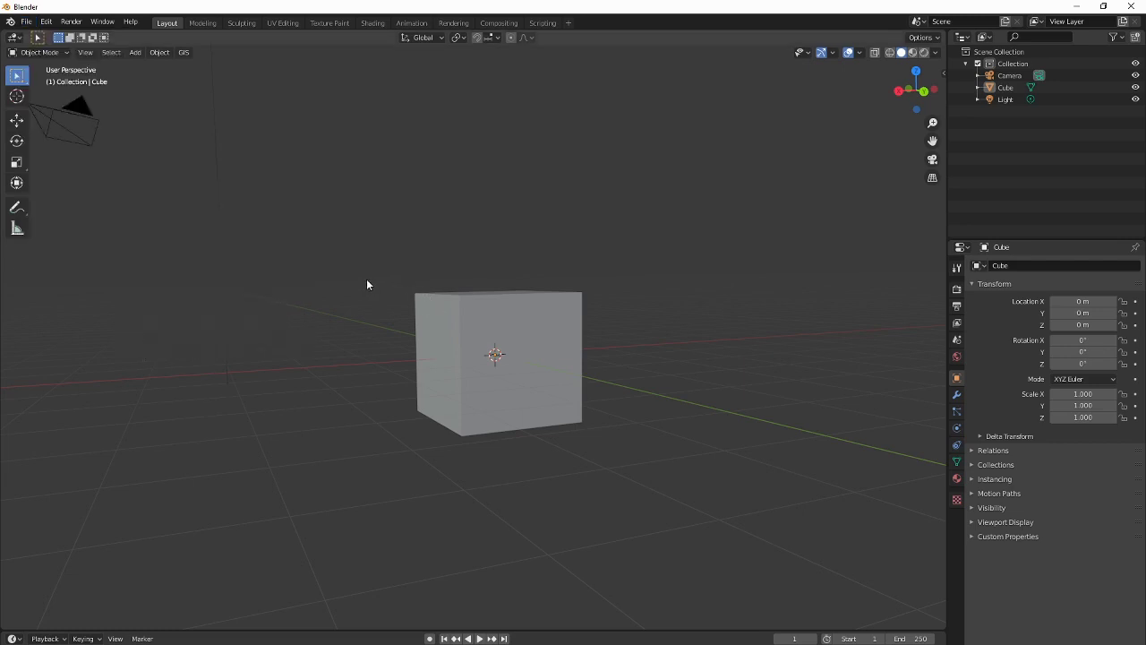
Switch the Properties editor to the cube's Material tab
{"action": "left_click", "coordinate": [956, 394]}
{"action": "left_click", "coordinate": [956, 462]}
{"action": "left_click", "coordinate": [957, 478]}
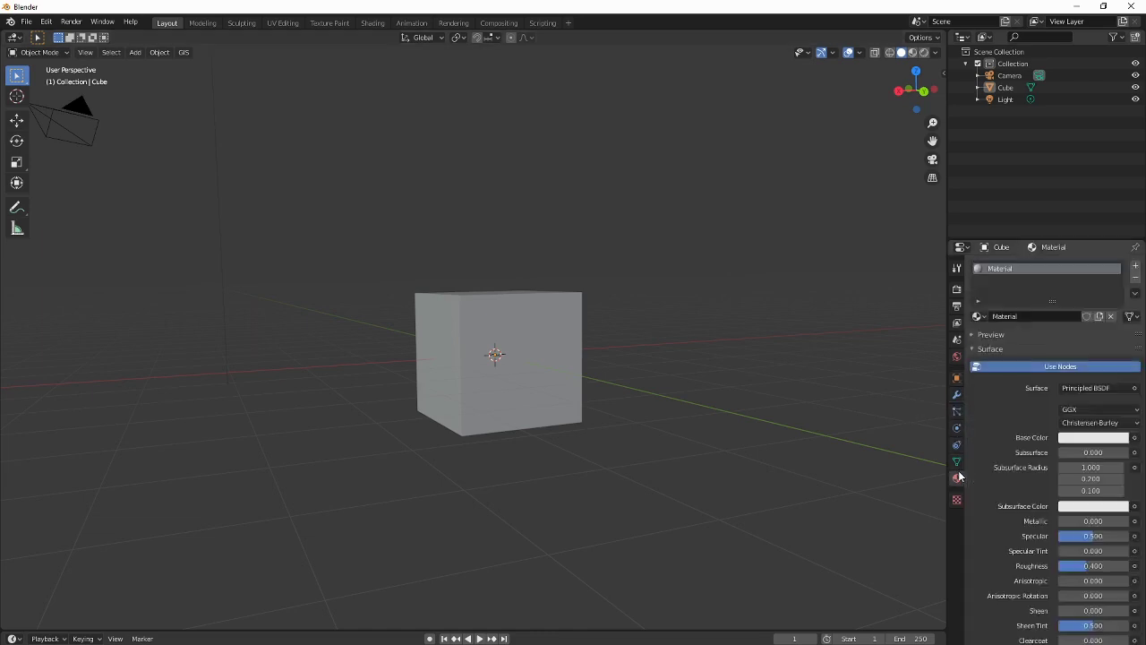
{"action": "scroll", "coordinate": [989, 450], "scroll_direction": "down", "scroll_amount": 2}
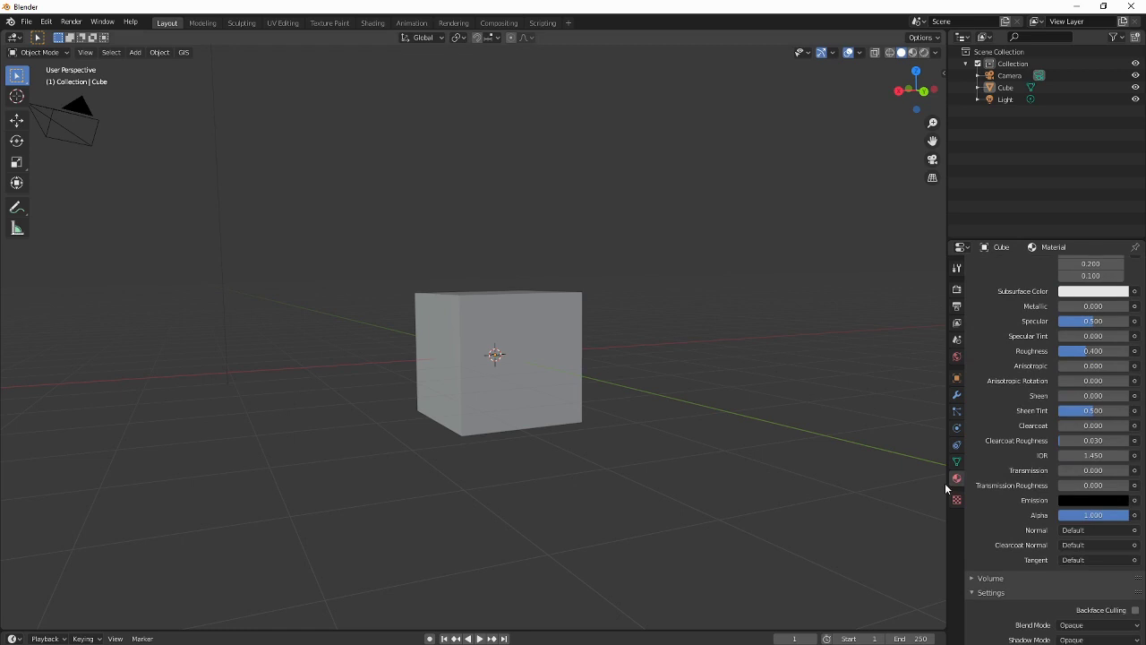
{"action": "scroll", "coordinate": [970, 479], "scroll_direction": "down", "scroll_amount": 2}
Select the cube and scroll to the IGS options section with the AddATex shader
{"action": "left_click", "coordinate": [570, 351]}
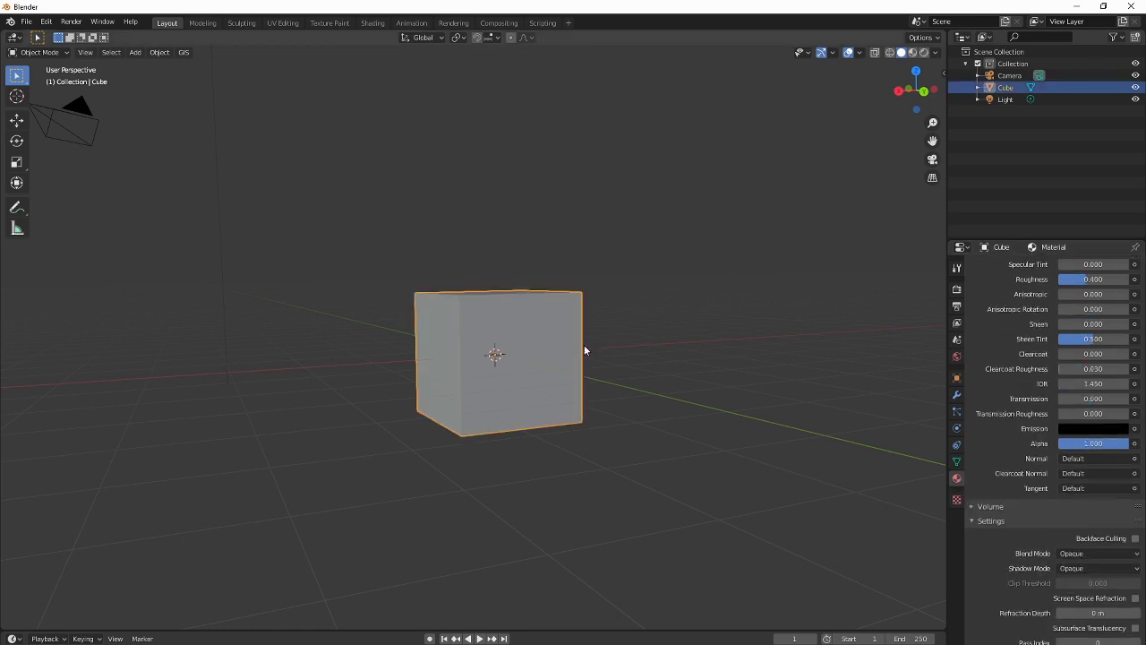
{"action": "scroll", "coordinate": [1015, 463], "scroll_direction": "down", "scroll_amount": 3}
{"action": "scroll", "coordinate": [1021, 448], "scroll_direction": "down", "scroll_amount": 3}
{"action": "scroll", "coordinate": [985, 452], "scroll_direction": "up", "scroll_amount": 5}
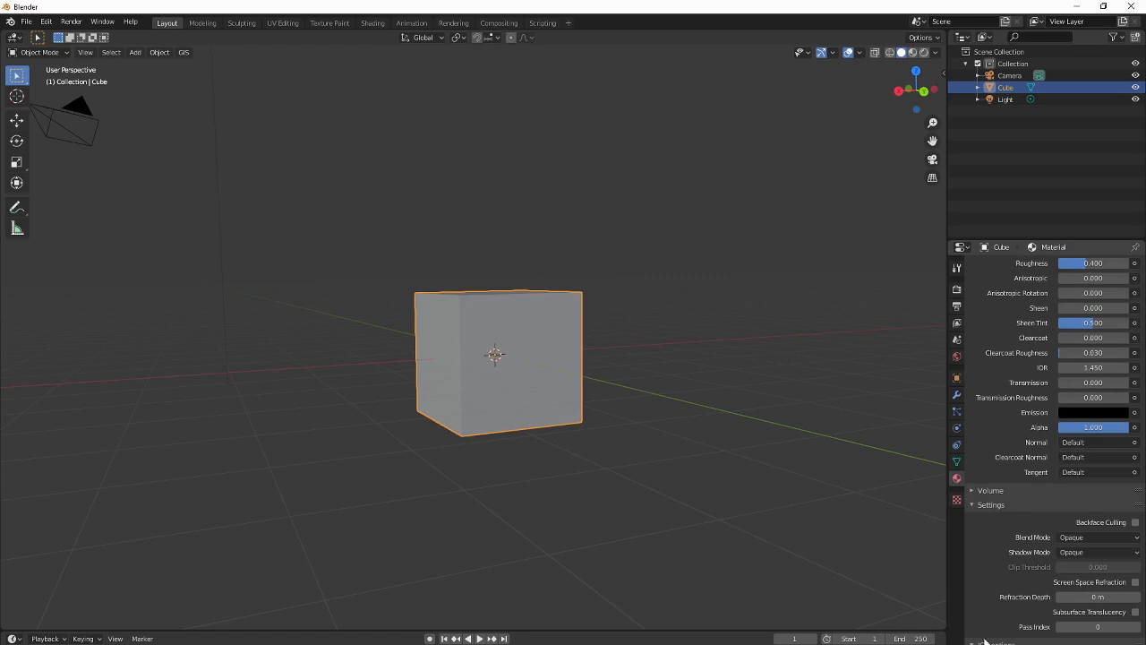
{"action": "scroll", "coordinate": [1031, 549], "scroll_direction": "down", "scroll_amount": 4}
{"action": "scroll", "coordinate": [1031, 549], "scroll_direction": "down", "scroll_amount": 4}
{"action": "scroll", "coordinate": [1003, 417], "scroll_direction": "down", "scroll_amount": 3}
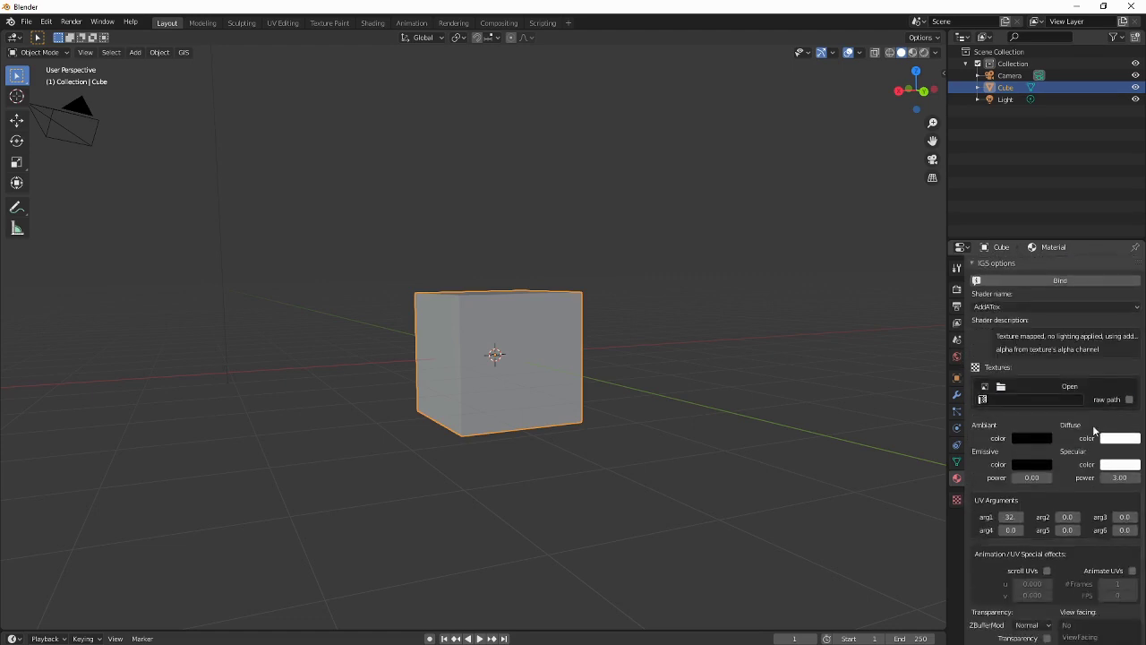
{"action": "scroll", "coordinate": [1066, 289], "scroll_direction": "up", "scroll_amount": 8}
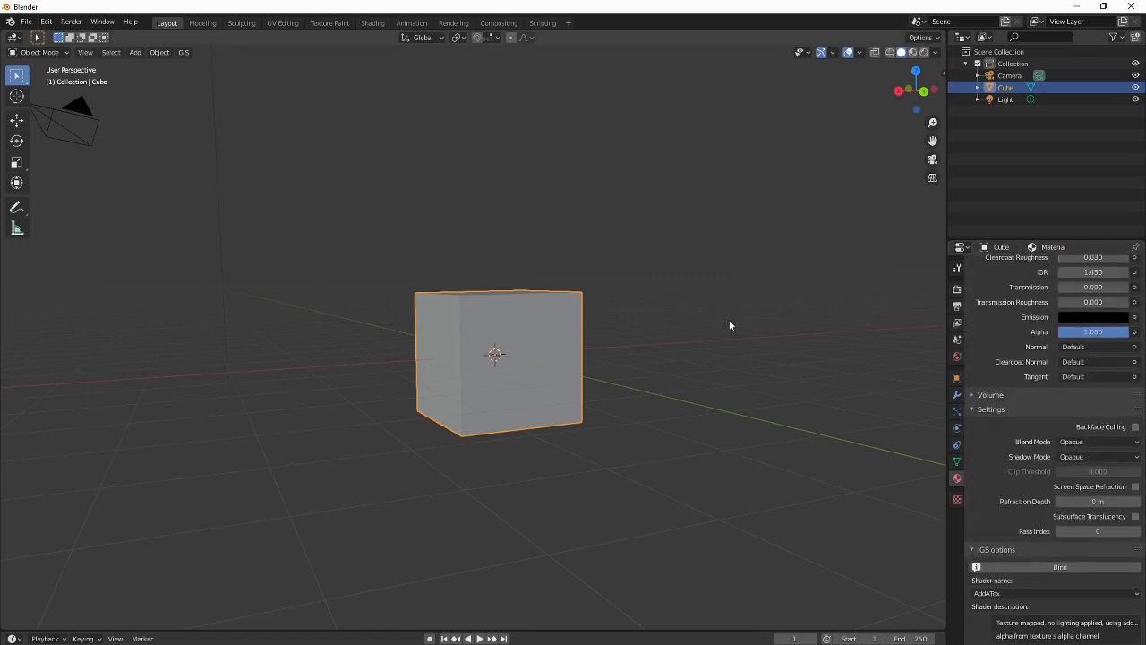
{"action": "scroll", "coordinate": [609, 308], "scroll_direction": "up", "scroll_amount": 6}
{"action": "scroll", "coordinate": [609, 308], "scroll_direction": "down", "scroll_amount": 6}
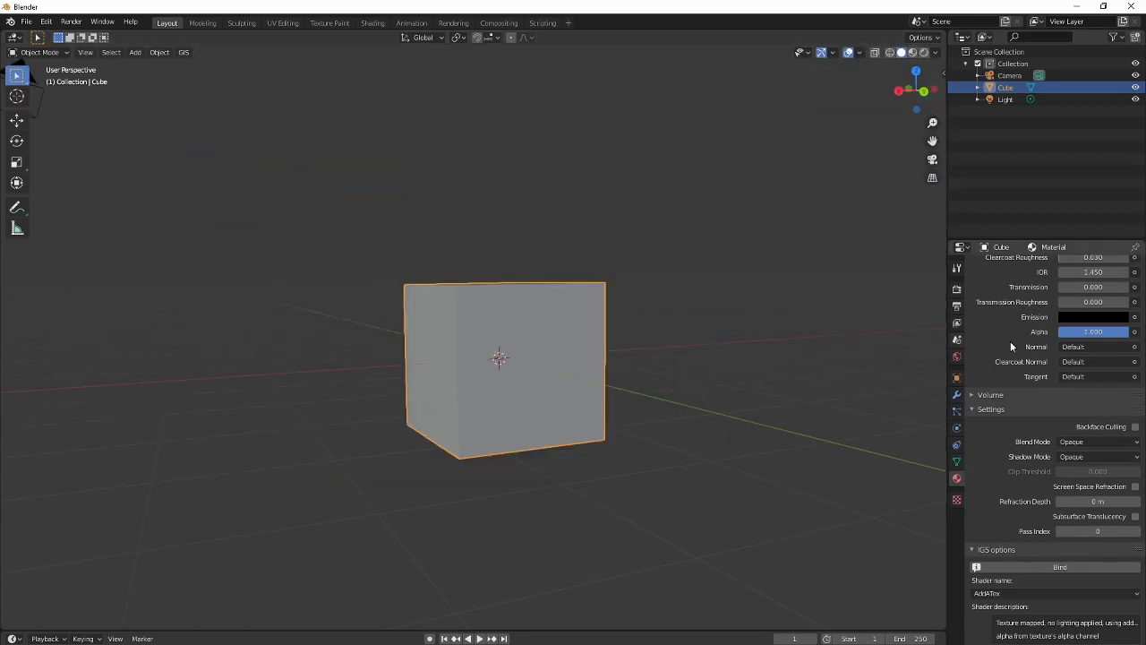
{"action": "scroll", "coordinate": [1010, 341], "scroll_direction": "up", "scroll_amount": 5}
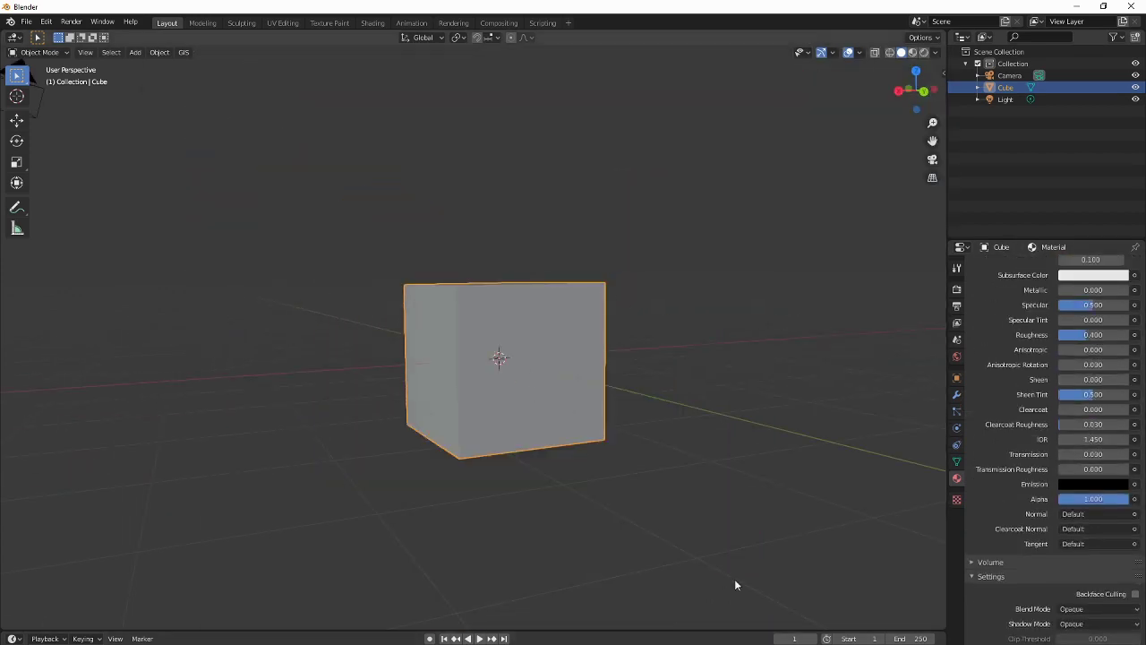